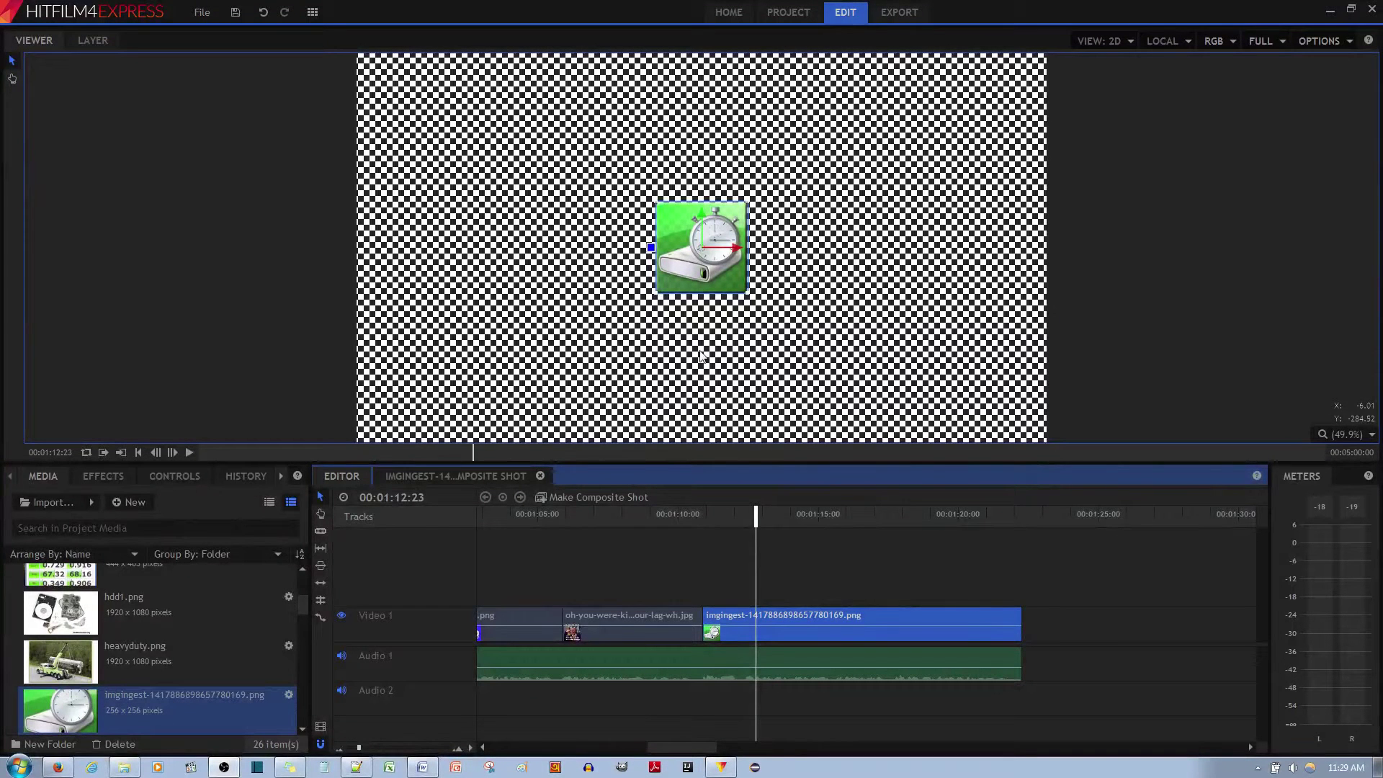
# Scrub the editor timeline to preview the sequence around the stopwatch image clip.
pyautogui.moveTo(756, 519); pyautogui.dragTo(765, 519)
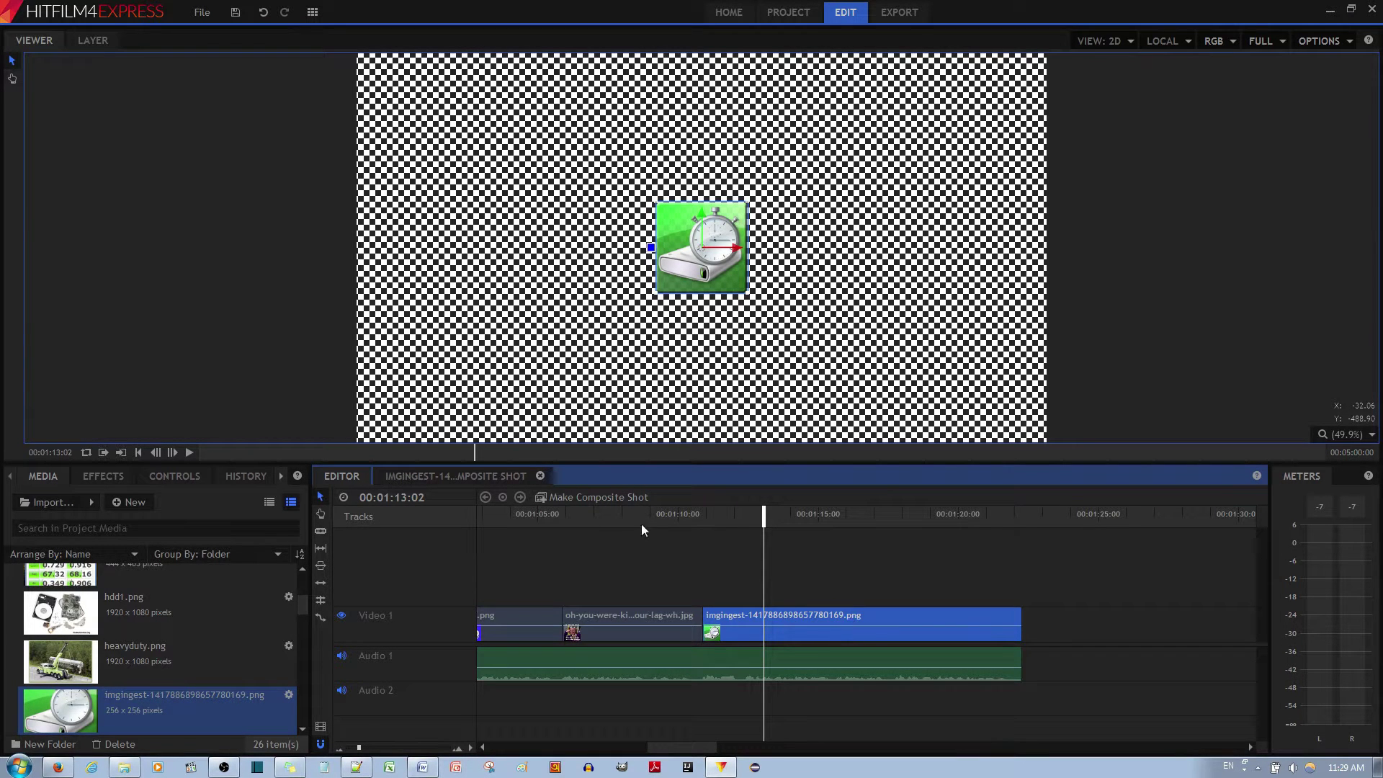
# Create a trial stopwatch composite shot from Selected Clip properties, then close both composite tabs.
pyautogui.click(588, 497)
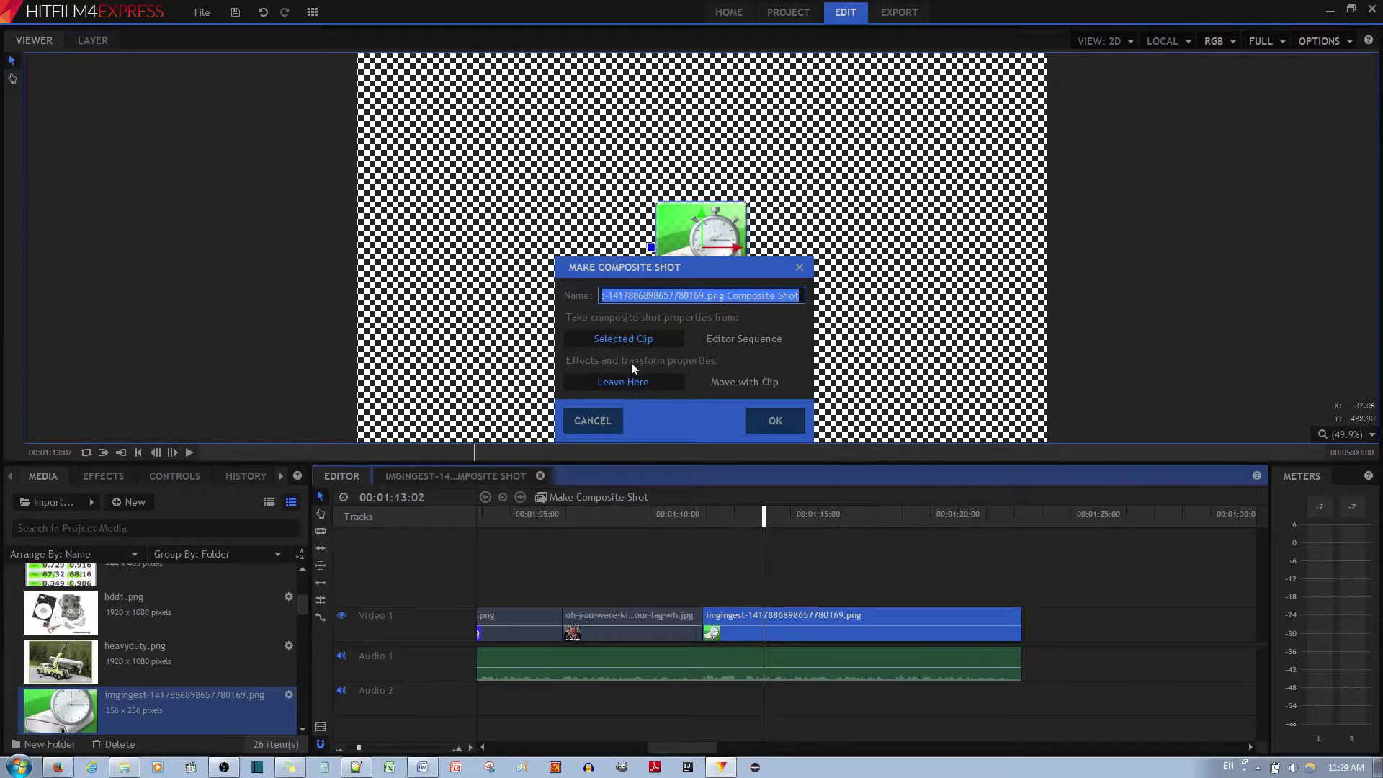
pyautogui.click(731, 340)
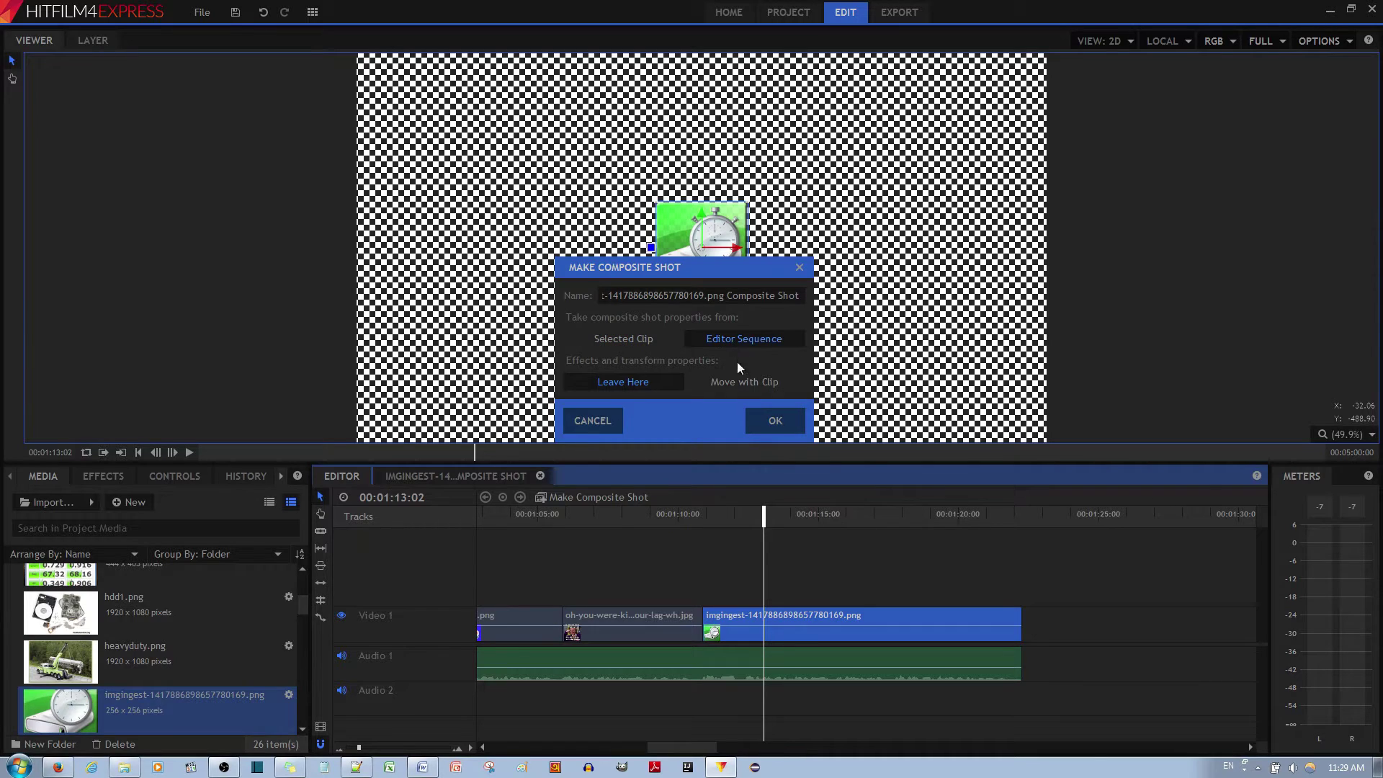
pyautogui.click(741, 387)
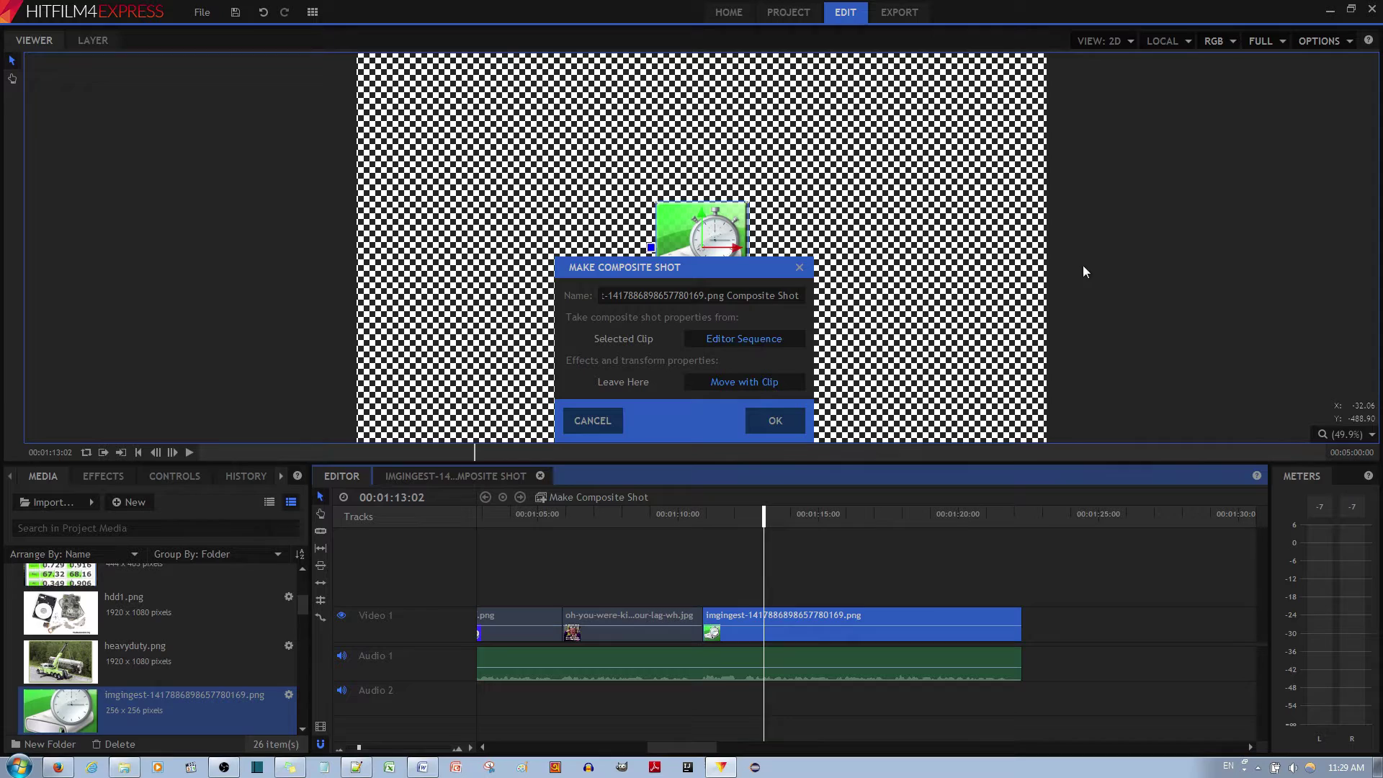
pyautogui.click(641, 338)
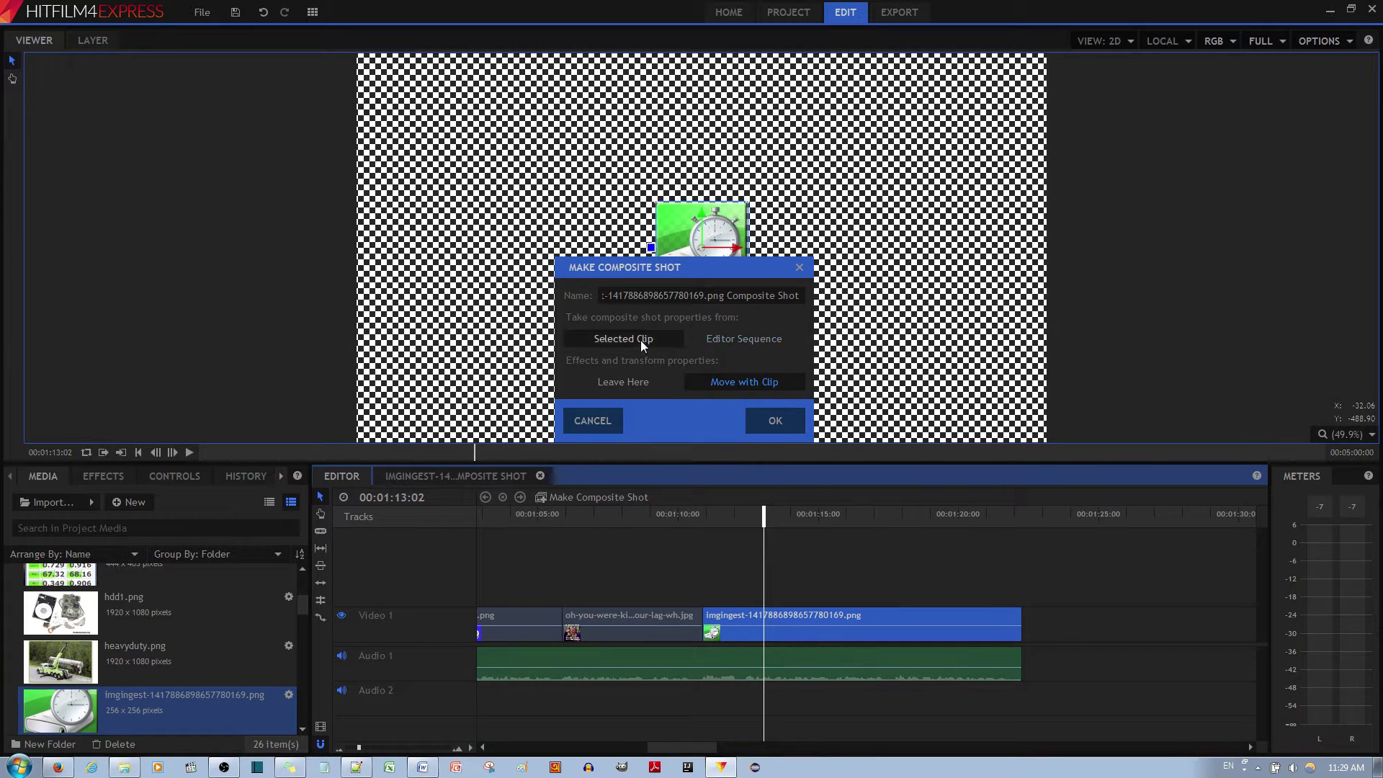
pyautogui.click(776, 420)
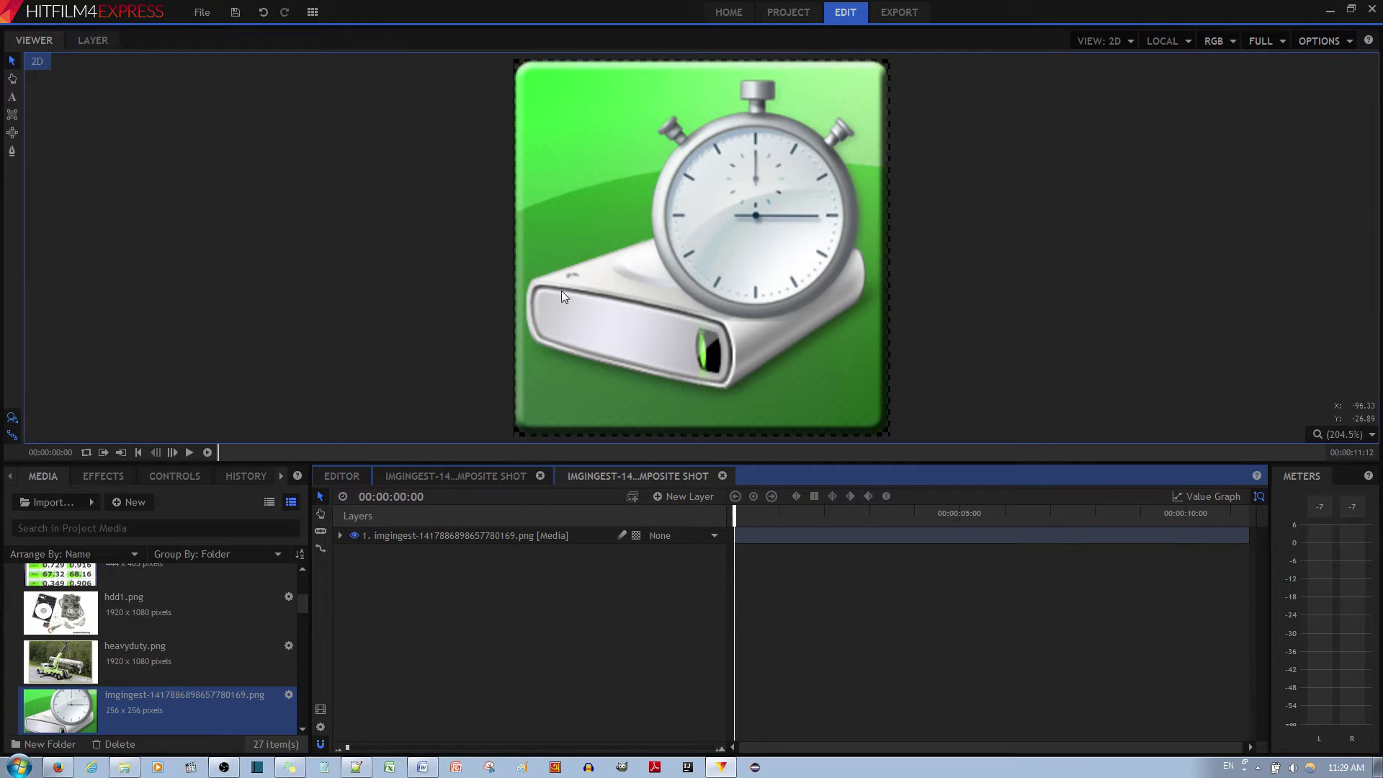
pyautogui.click(722, 476)
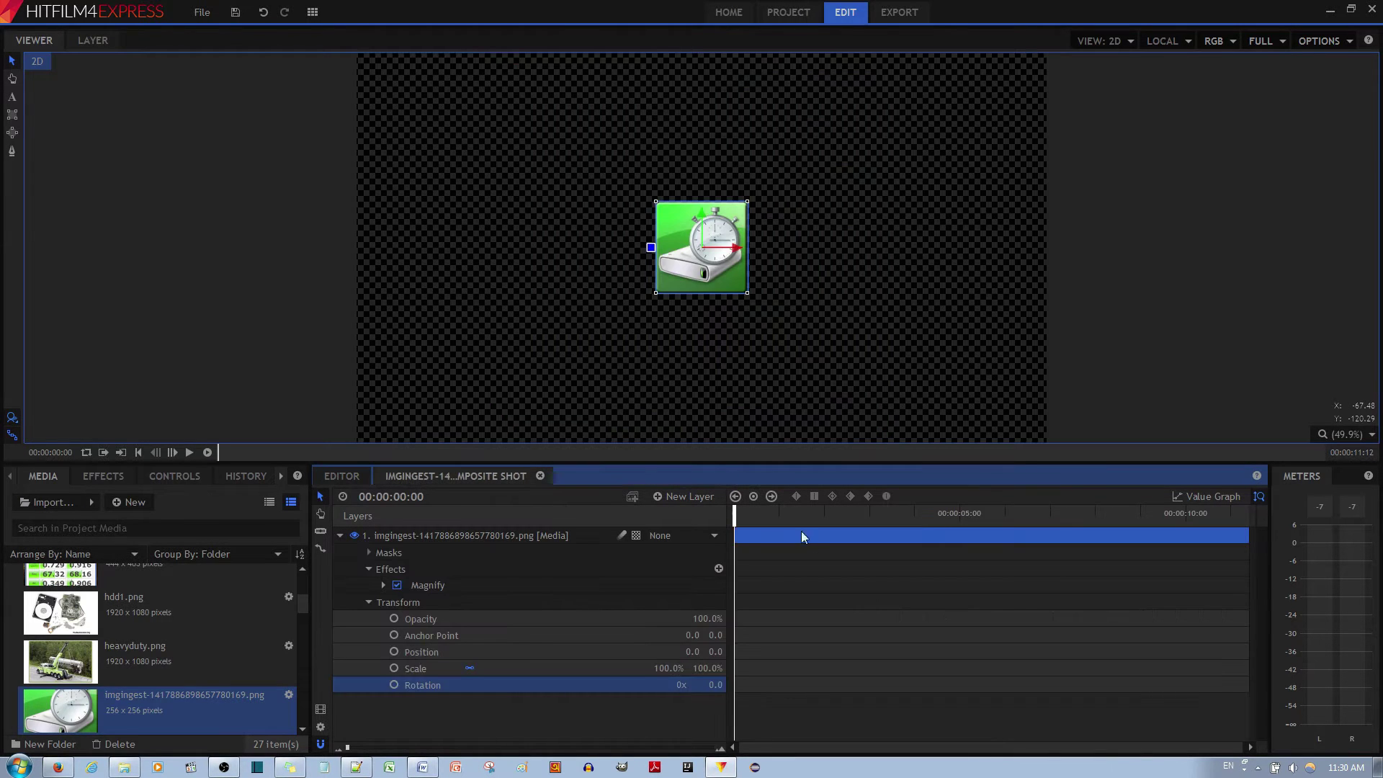
pyautogui.click(538, 475)
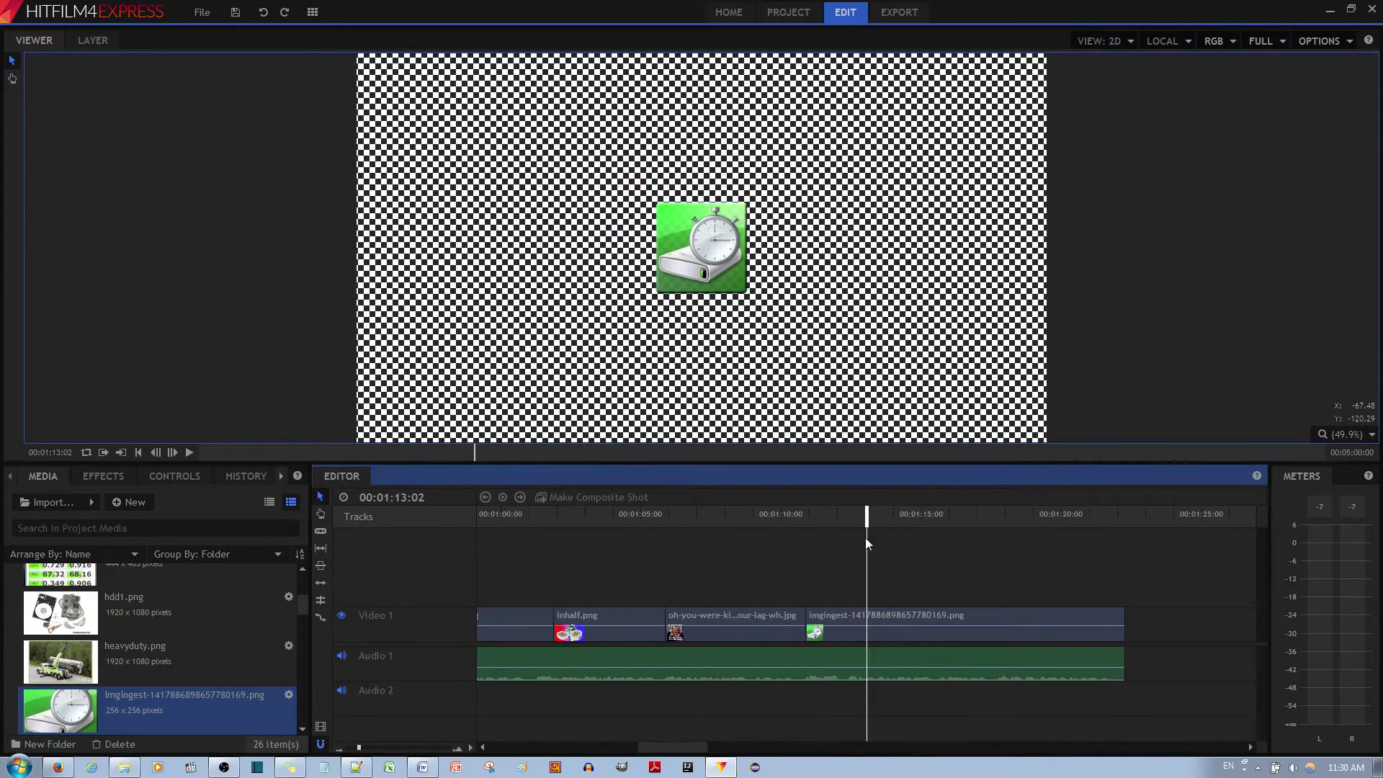
# Convert the Video 1 stopwatch clip to a composite shot using Editor Sequence and Move with Clip.
pyautogui.click(839, 625)
pyautogui.click(540, 497)
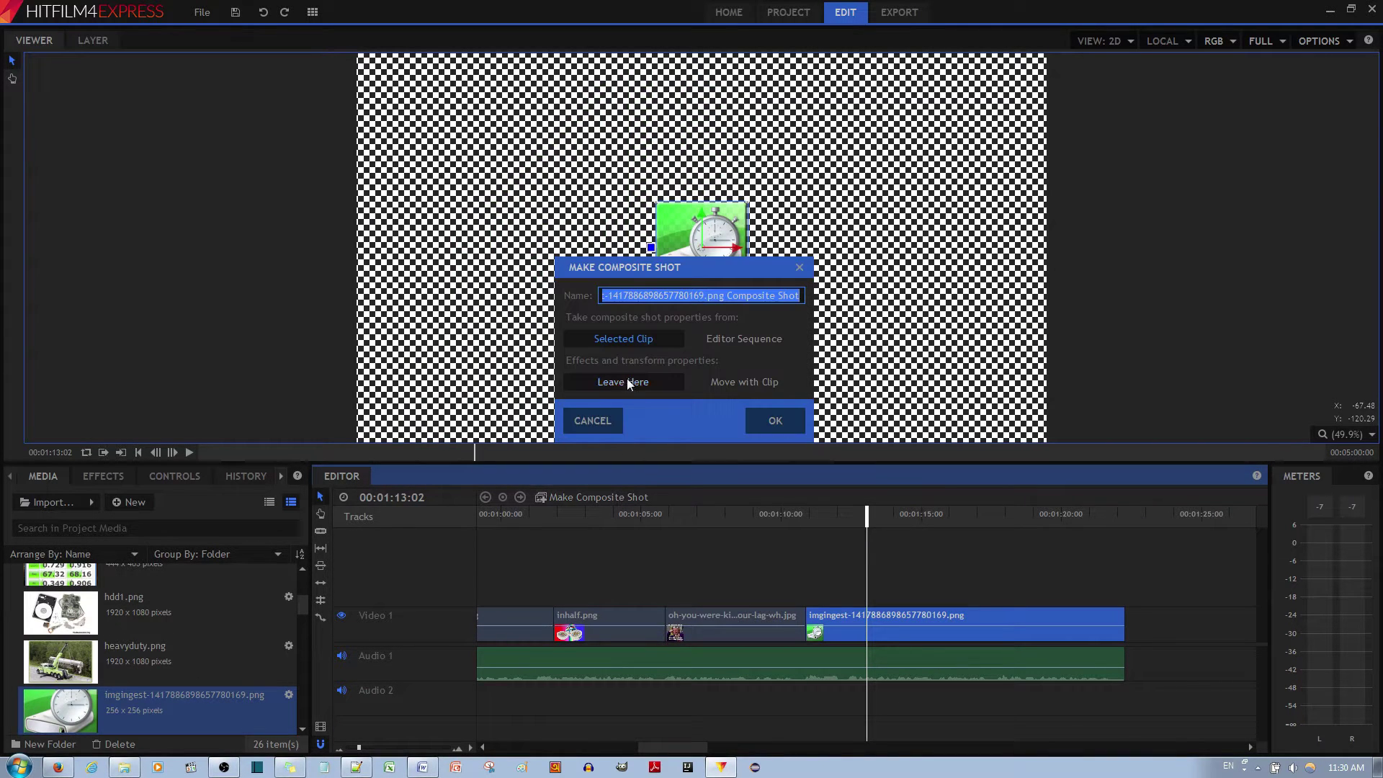
pyautogui.click(753, 341)
pyautogui.click(742, 382)
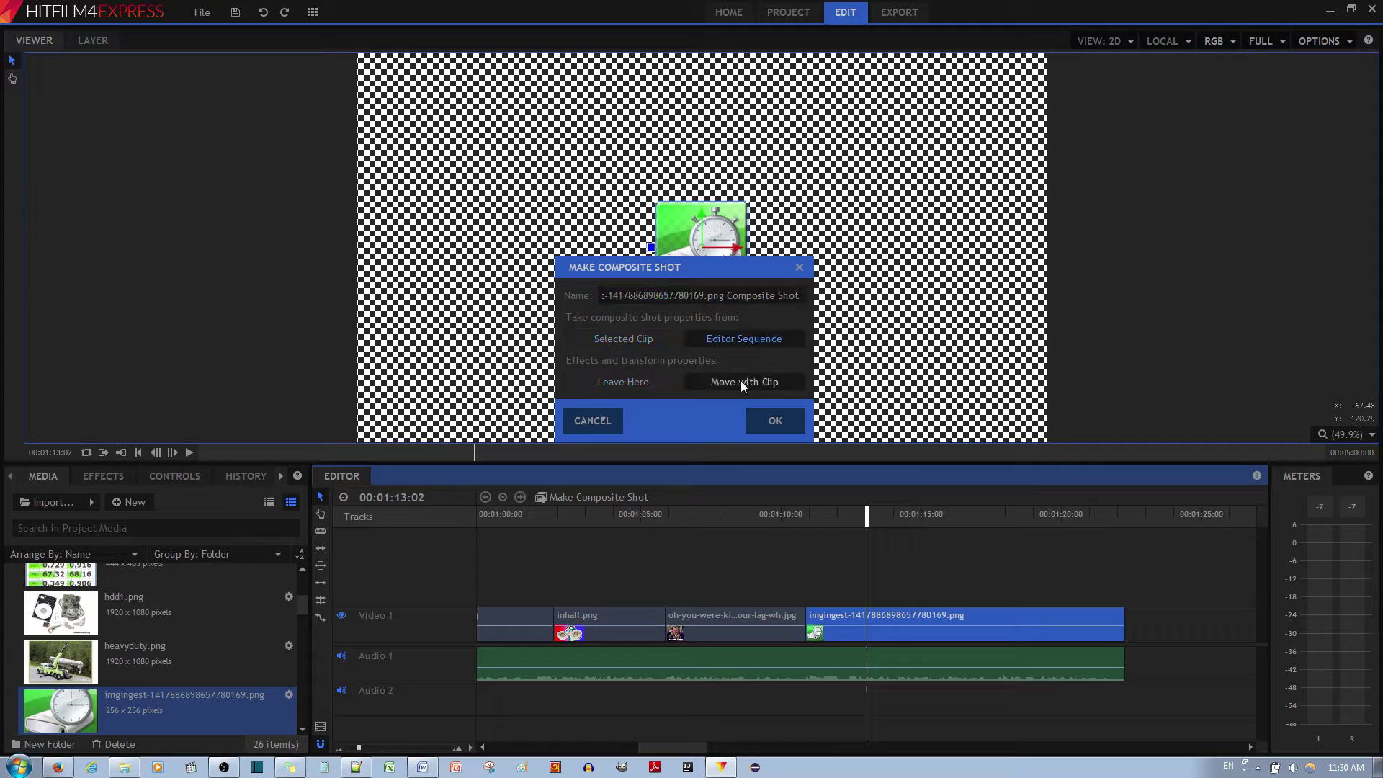
pyautogui.click(774, 422)
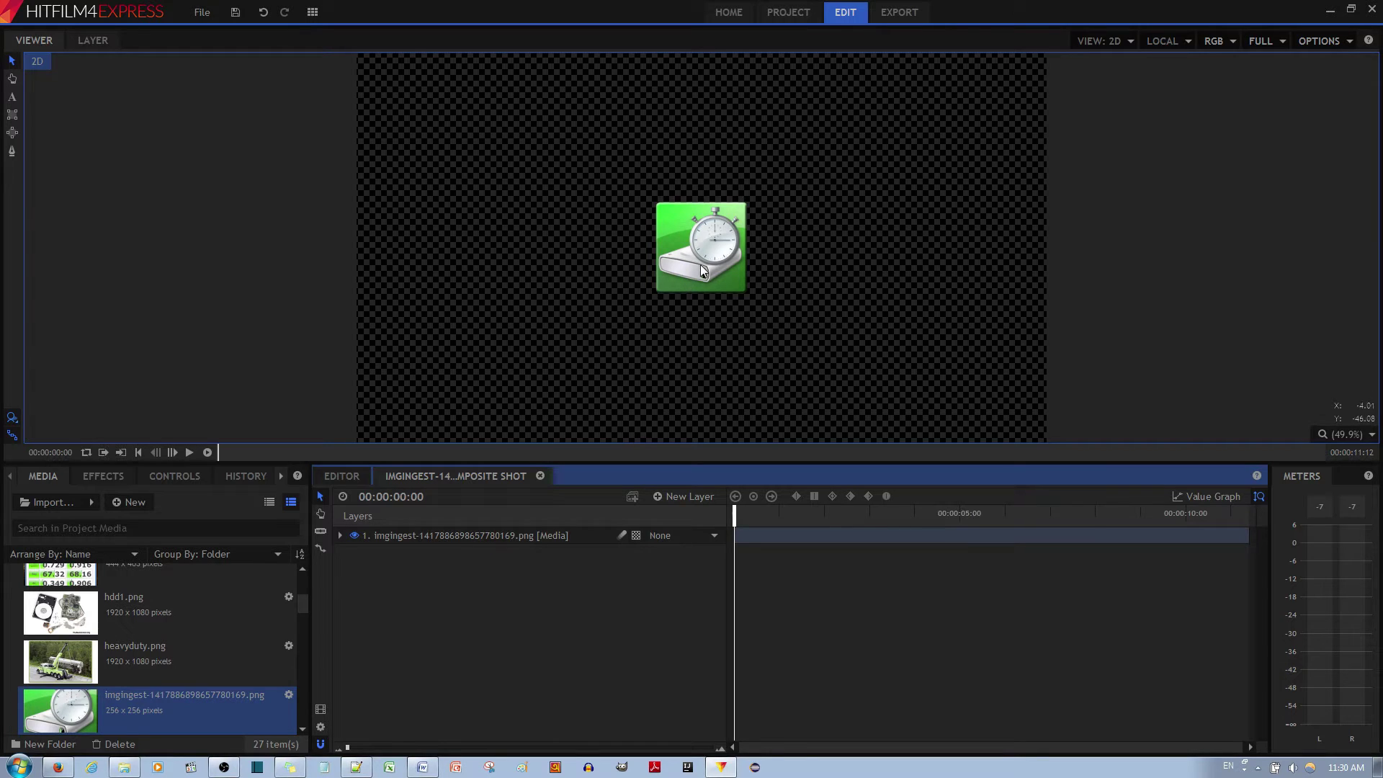
# Expand the stopwatch layer's Transform group and add a Scale keyframe at the shot's start.
pyautogui.click(563, 536)
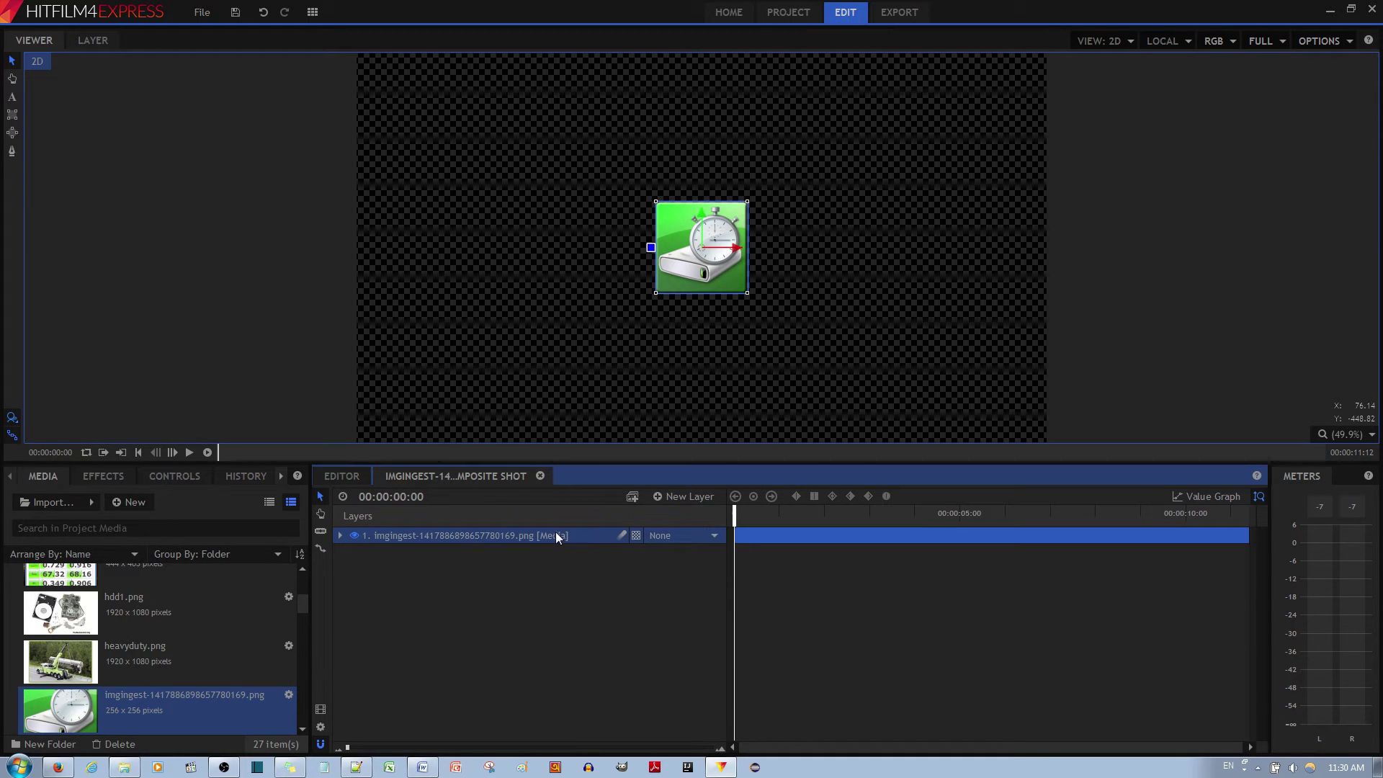
pyautogui.click(342, 537)
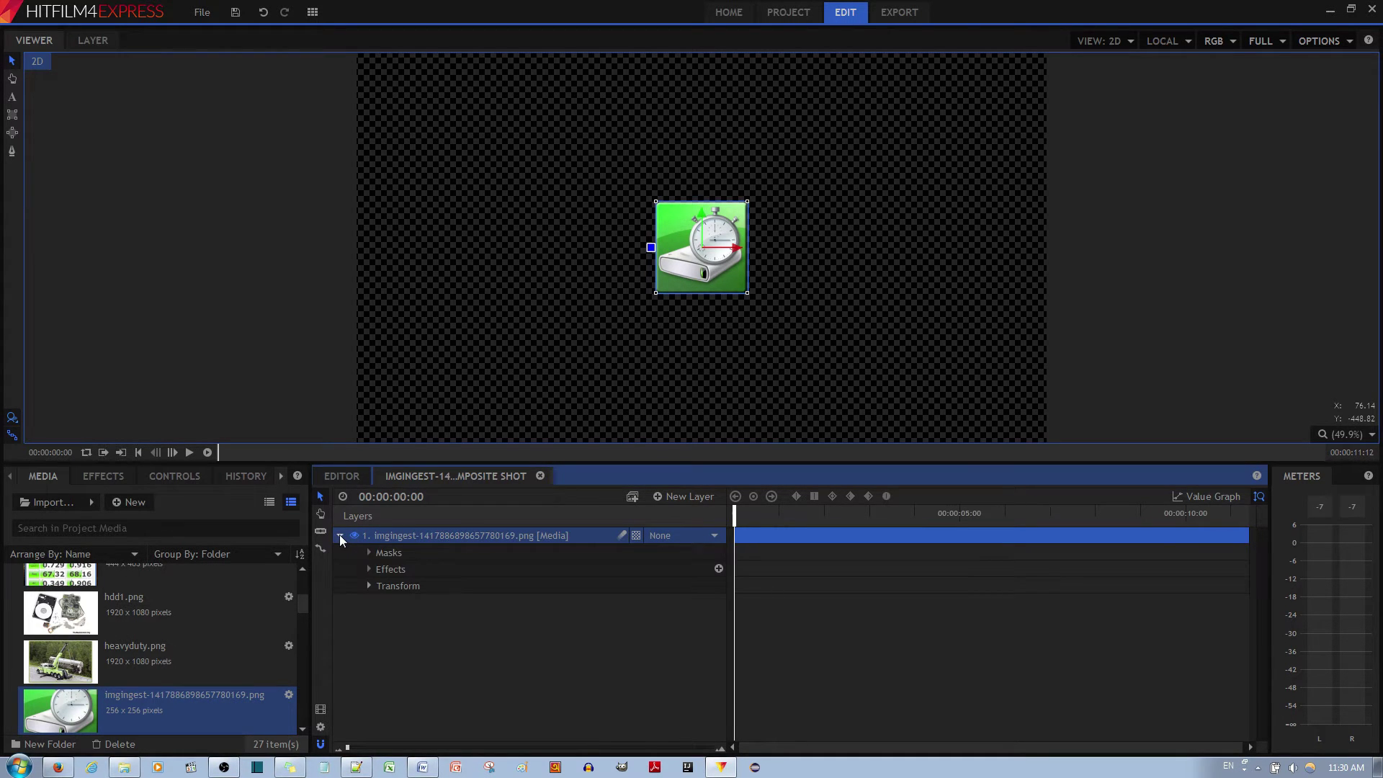
pyautogui.click(371, 585)
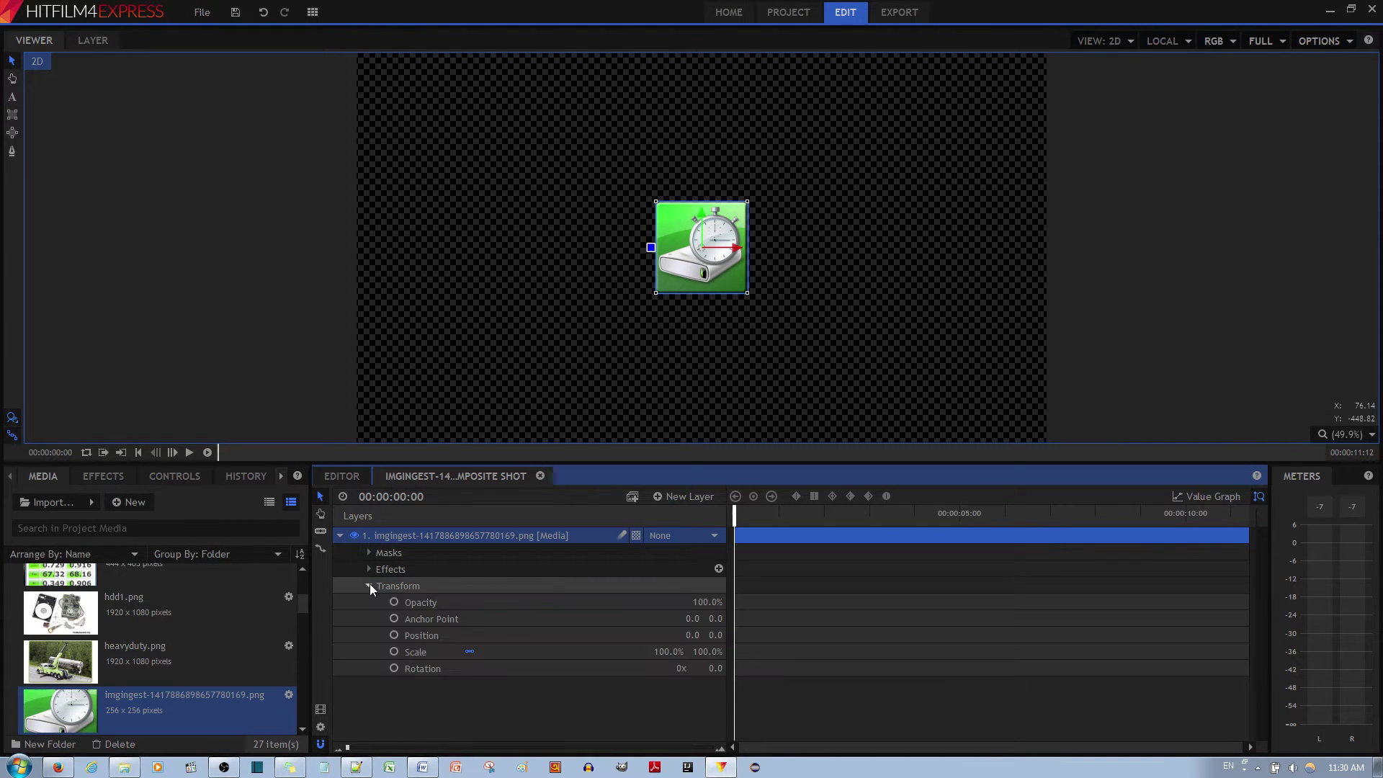
pyautogui.click(395, 653)
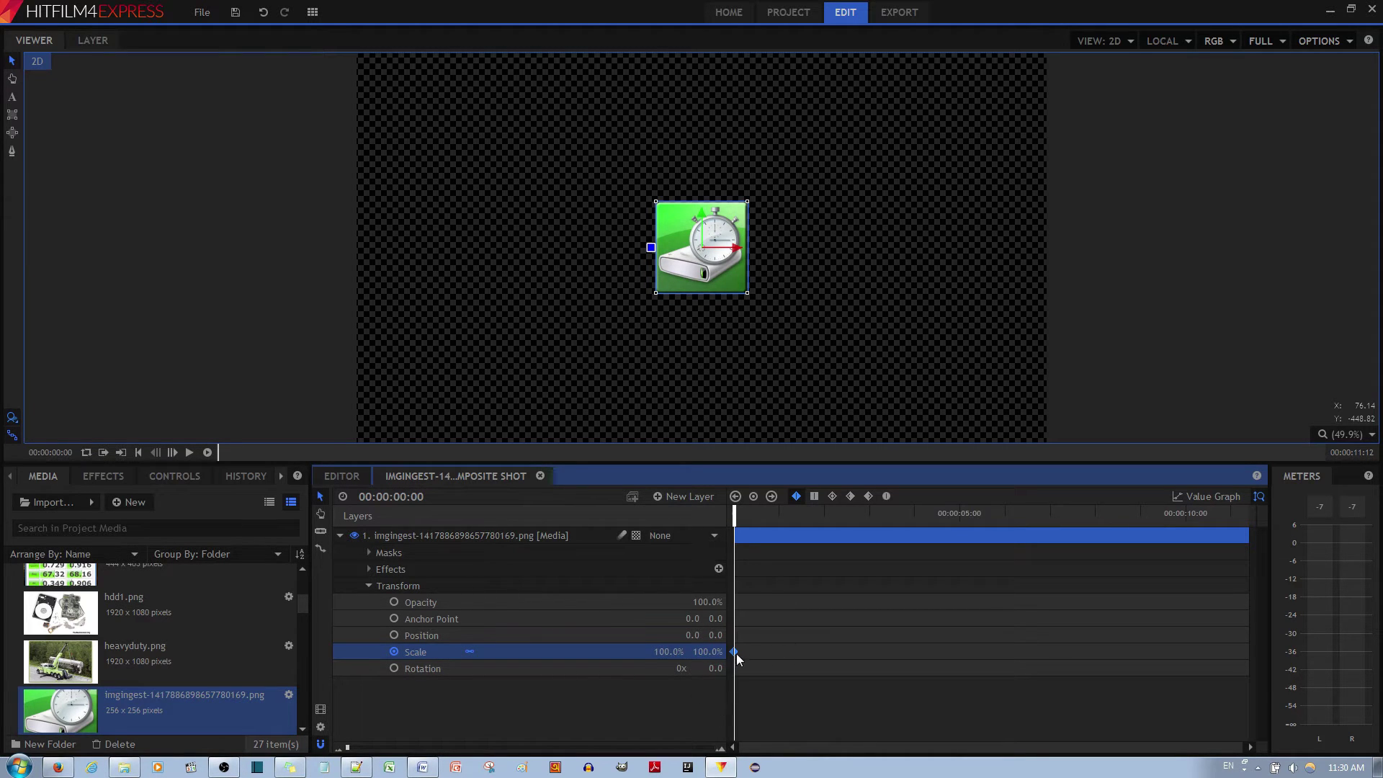
# At the shot's end, keyframe the stopwatch layer's Scale to 400%.
pyautogui.moveTo(736, 522); pyautogui.dragTo(1248, 523)
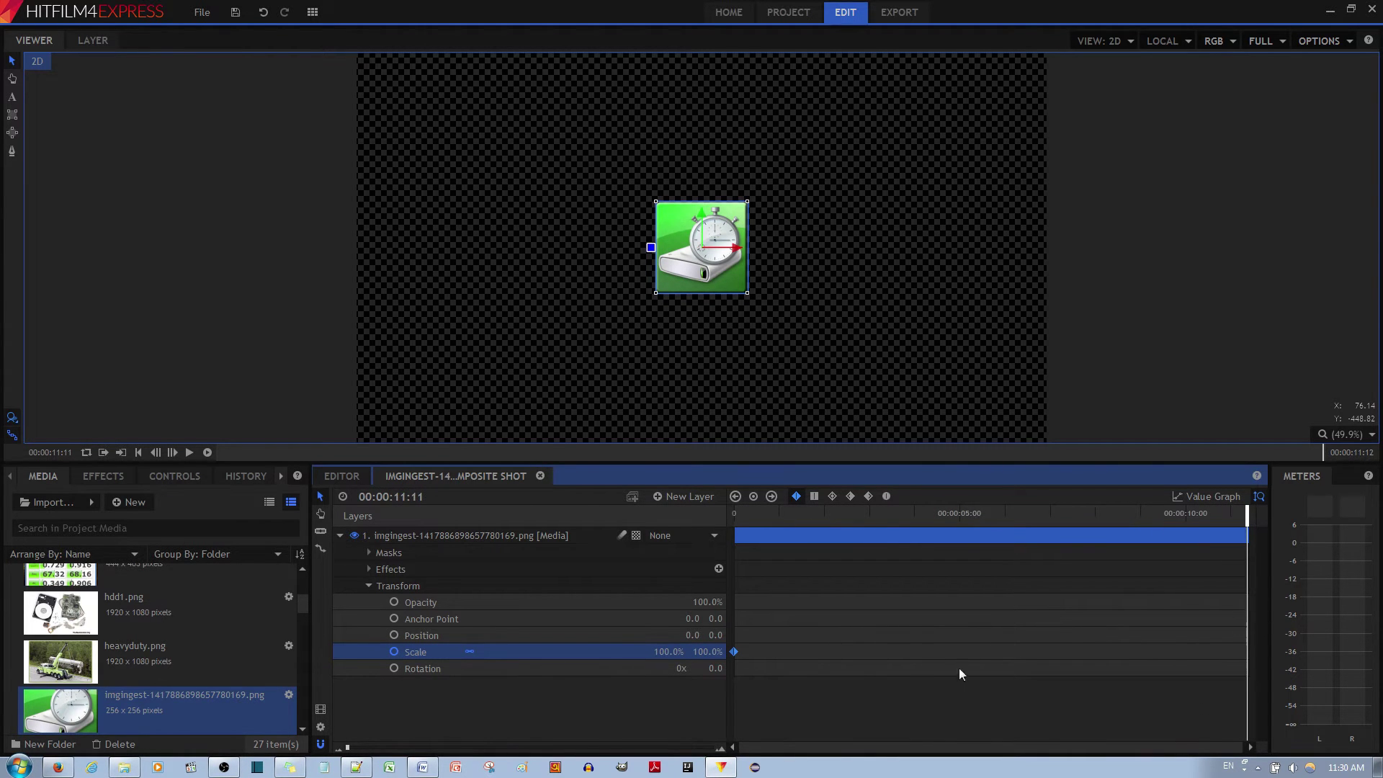
pyautogui.doubleClick(671, 651)
pyautogui.write('400')
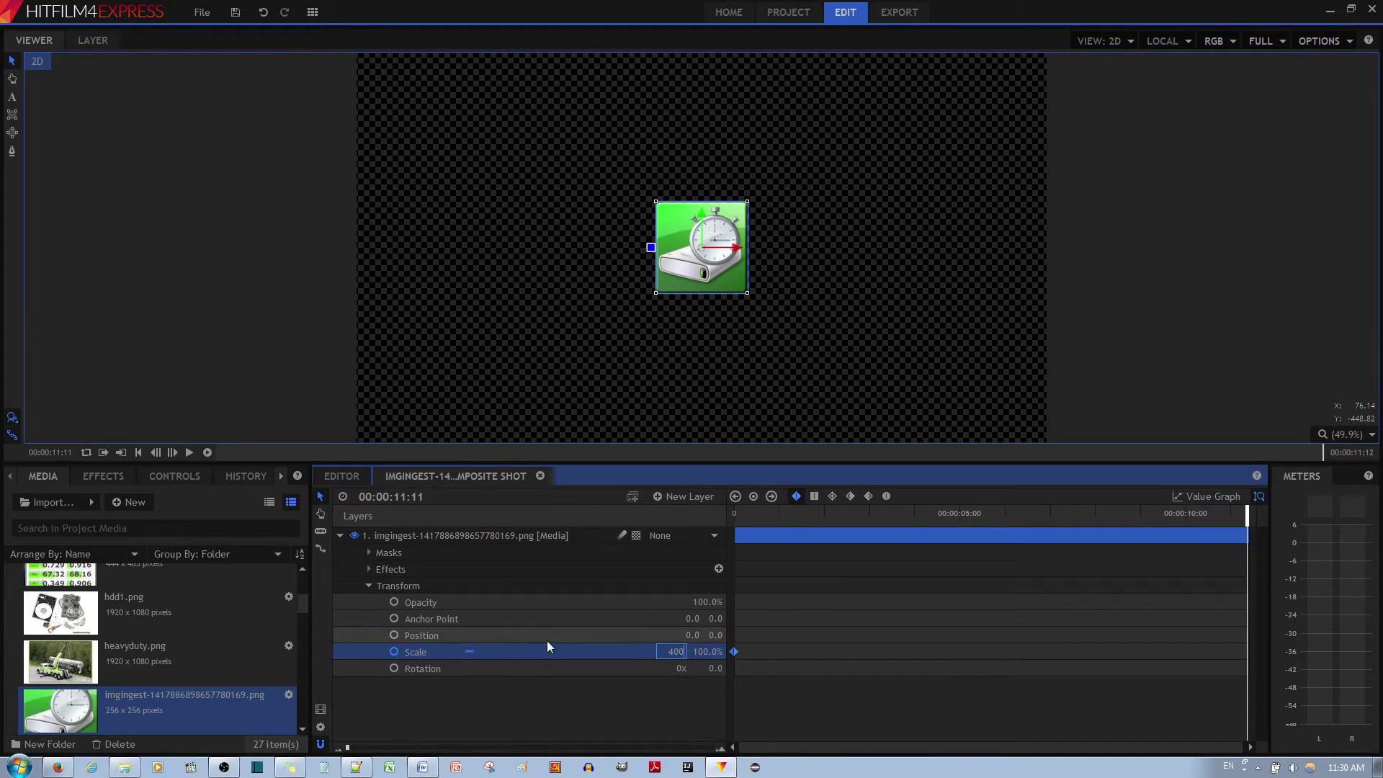
pyautogui.click(470, 652)
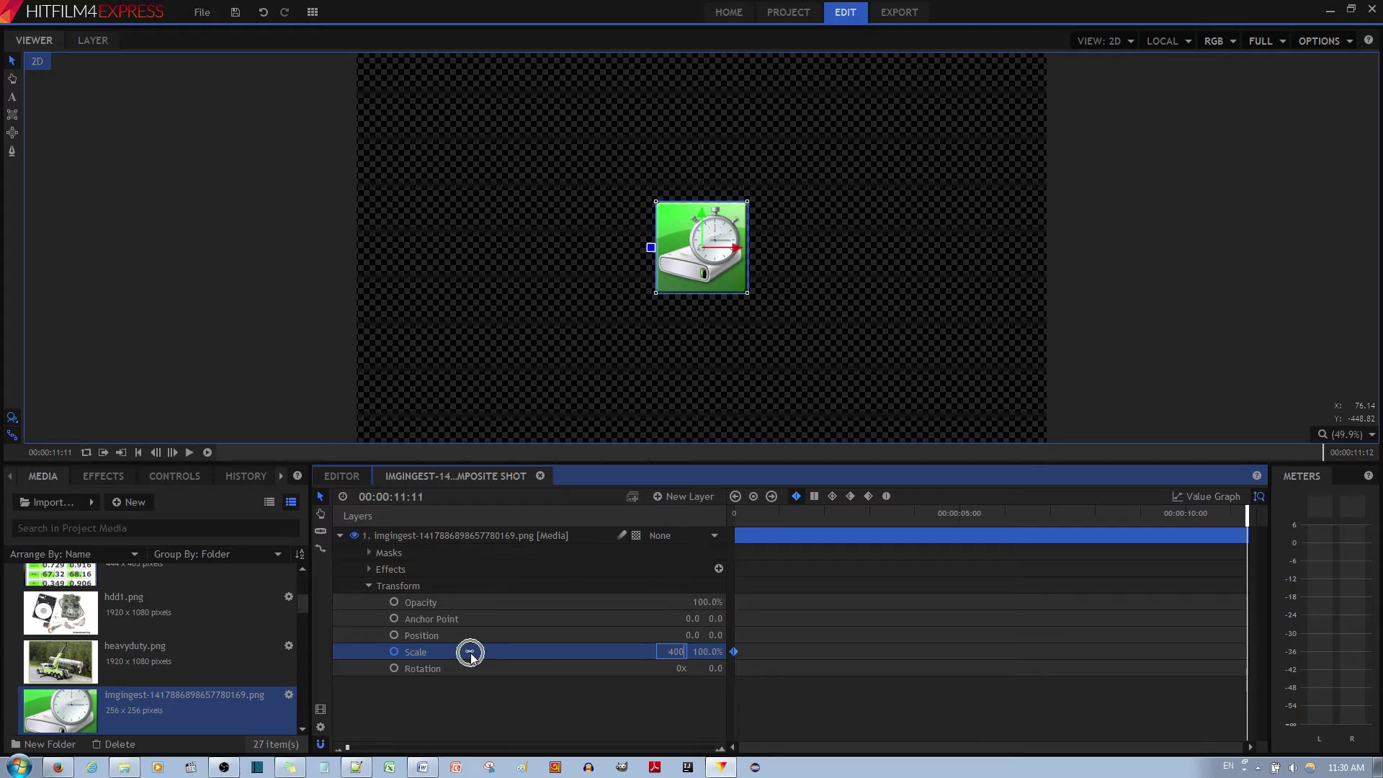
pyautogui.click(470, 653)
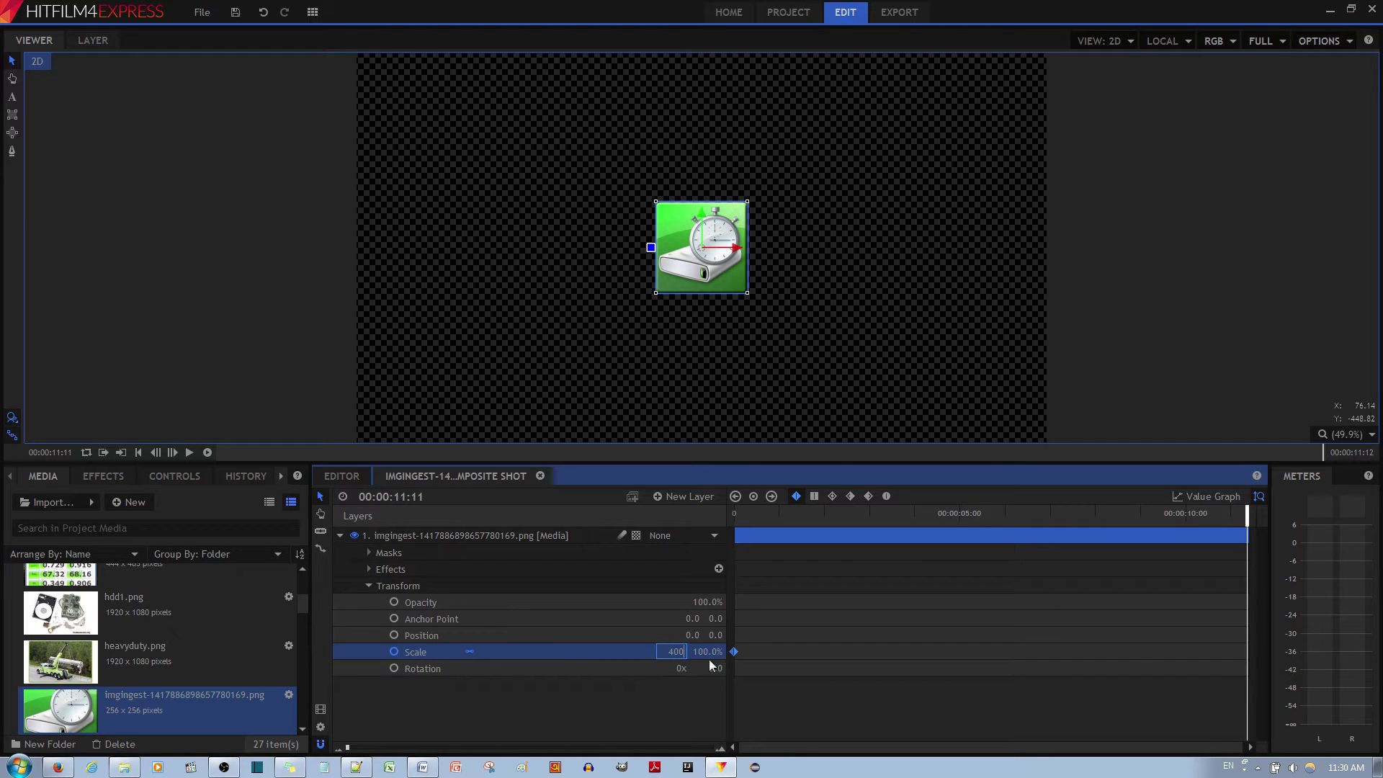
pyautogui.press('Return')
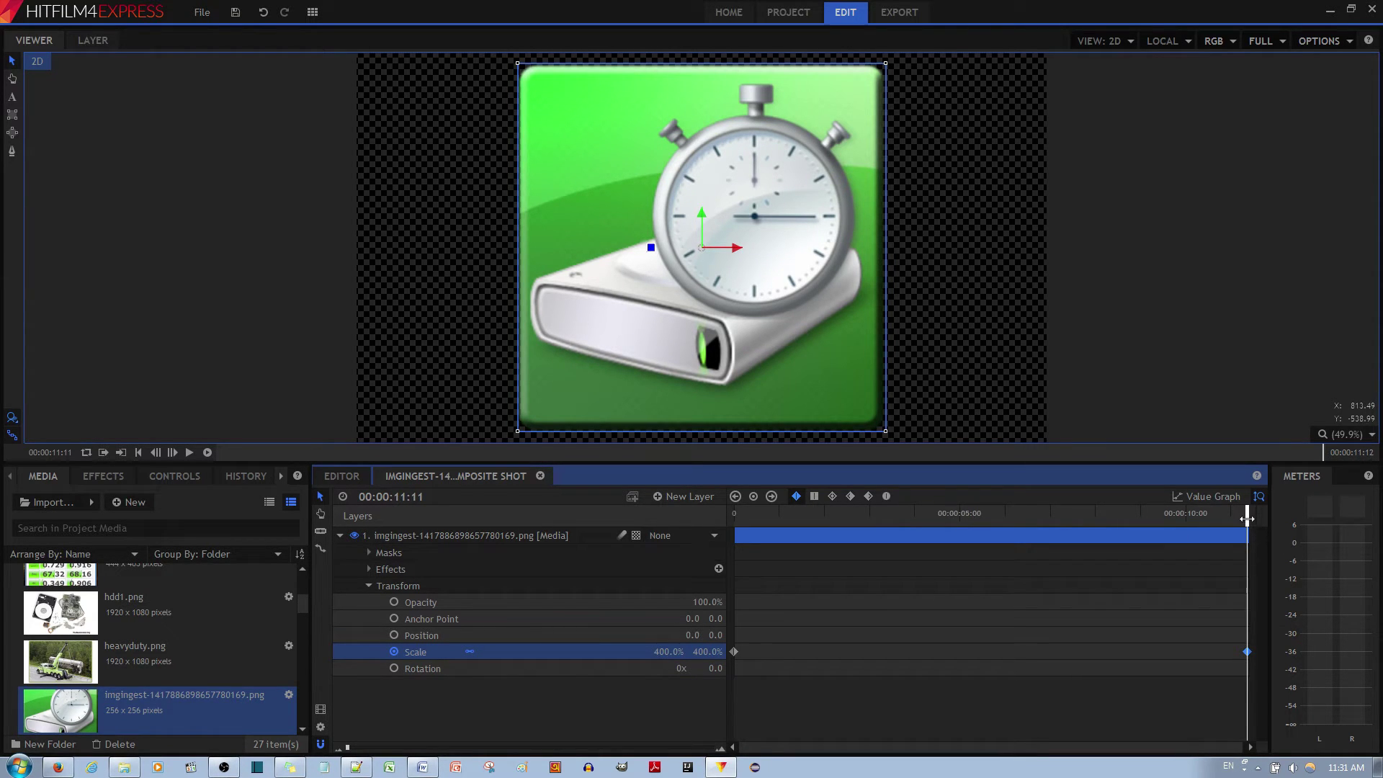
pyautogui.moveTo(1247, 523)
pyautogui.mouseDown()
pyautogui.moveTo(995, 561)
pyautogui.moveTo(1265, 599)
pyautogui.mouseUp()
# Smooth the end Scale keyframe, then try and remove a five-turn Rotation keyframe near the end.
pyautogui.click(832, 499)
pyautogui.moveTo(1247, 517)
pyautogui.mouseDown()
pyautogui.moveTo(967, 516)
pyautogui.moveTo(810, 557)
pyautogui.moveTo(1249, 591)
pyautogui.mouseUp()
pyautogui.click(395, 669)
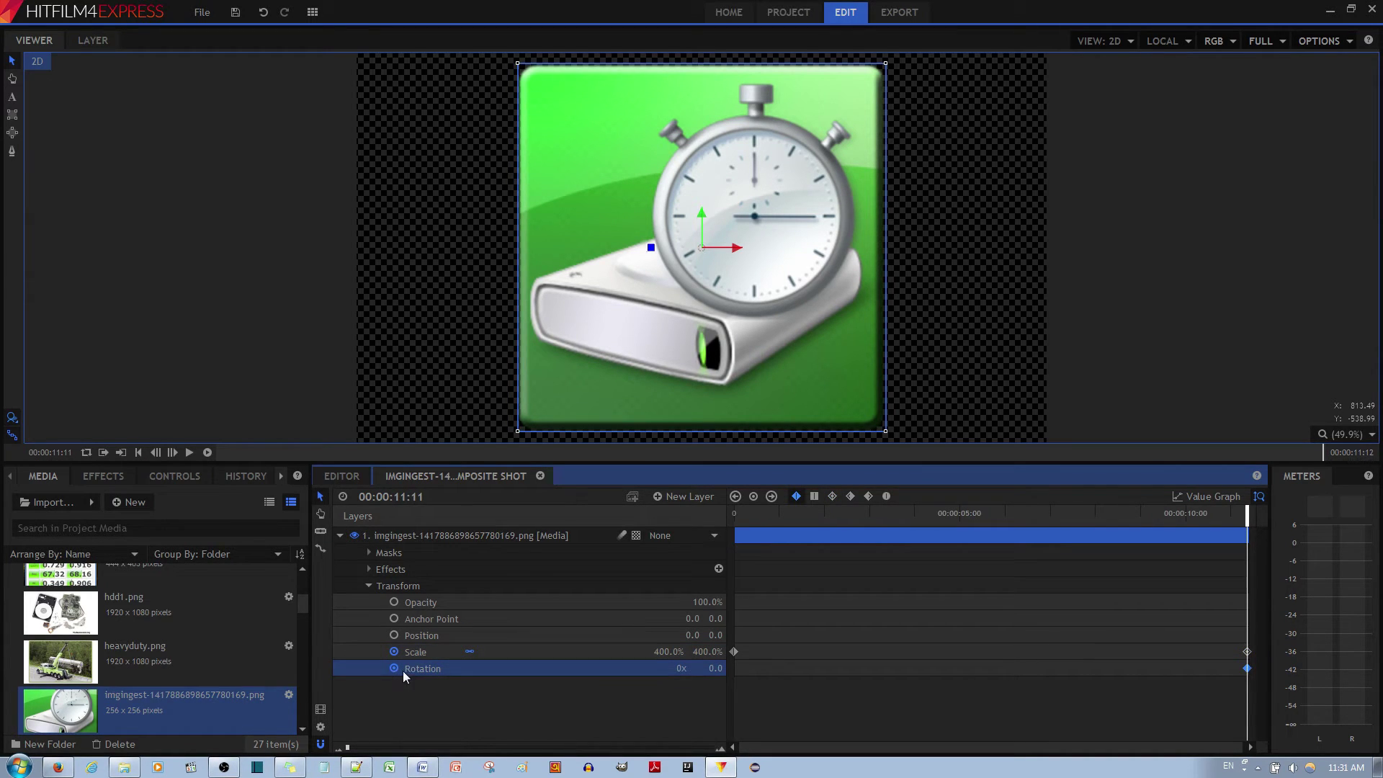
pyautogui.click(683, 668)
pyautogui.write('5')
pyautogui.click(1248, 674)
pyautogui.moveTo(1247, 519)
pyautogui.mouseDown()
pyautogui.moveTo(850, 558)
pyautogui.moveTo(862, 567)
pyautogui.mouseUp()
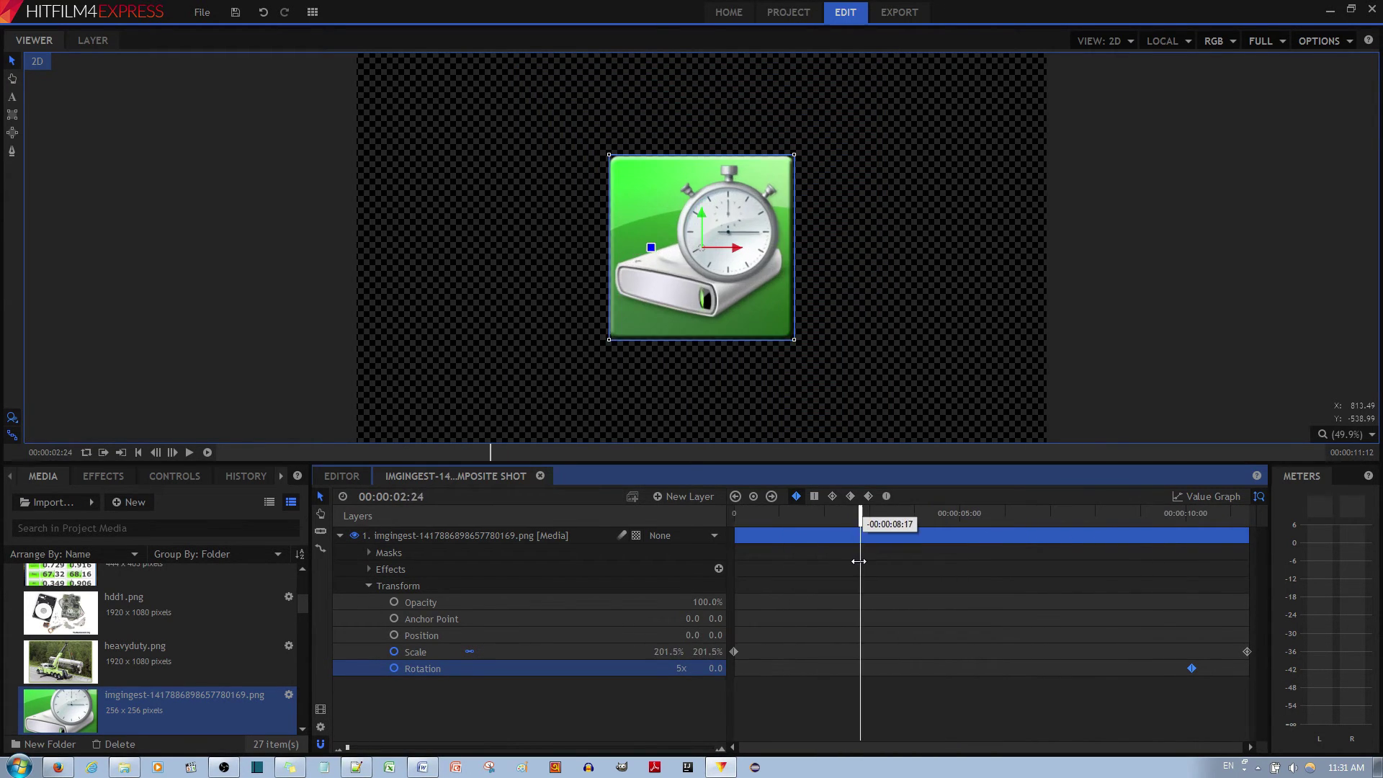
pyautogui.hotkey('ctrl', 'y')
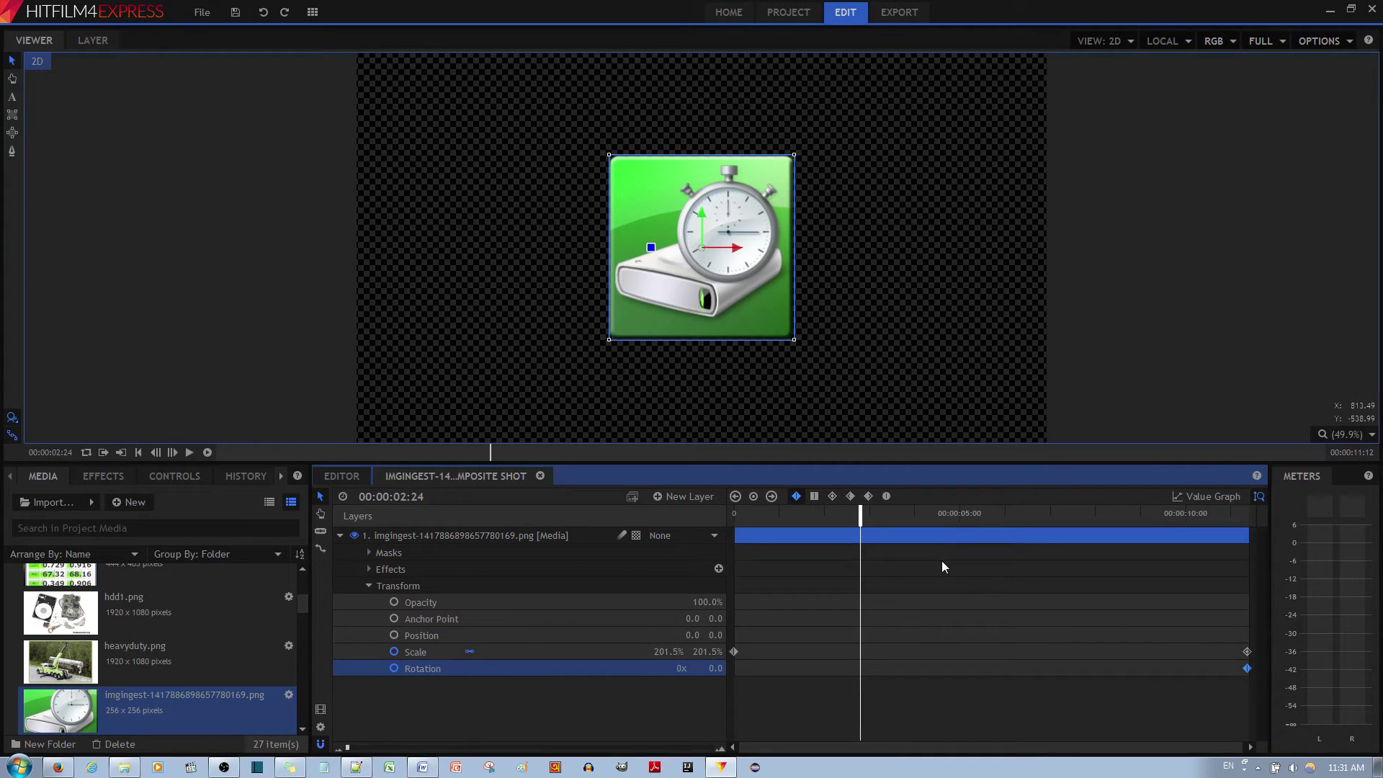
# Delete the end Rotation keyframe and return to the start of the shot.
pyautogui.rightClick(1247, 672)
pyautogui.click(1266, 726)
pyautogui.moveTo(861, 520); pyautogui.dragTo(735, 520)
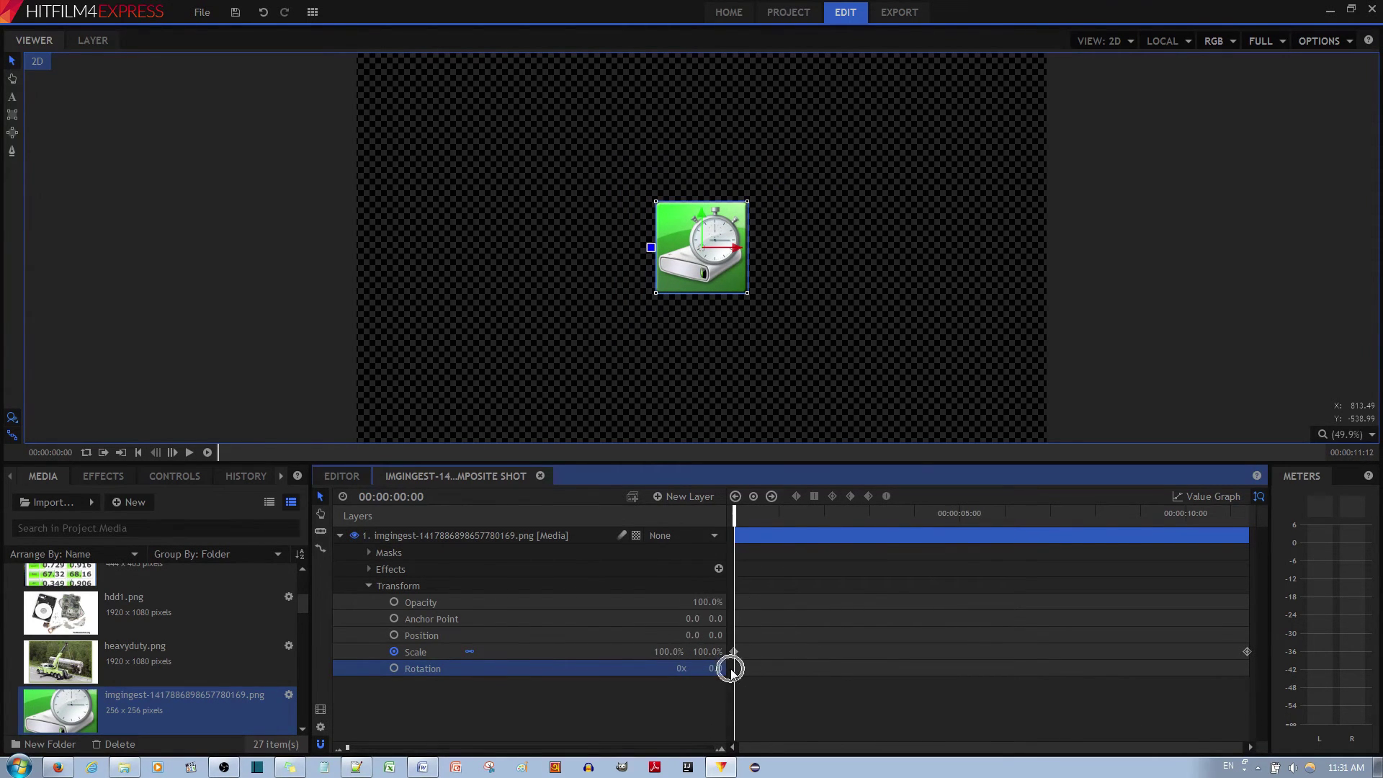
# Keyframe Rotation from 0 at the start to 5x at 00:00:09:26.
pyautogui.click(394, 669)
pyautogui.press('space')
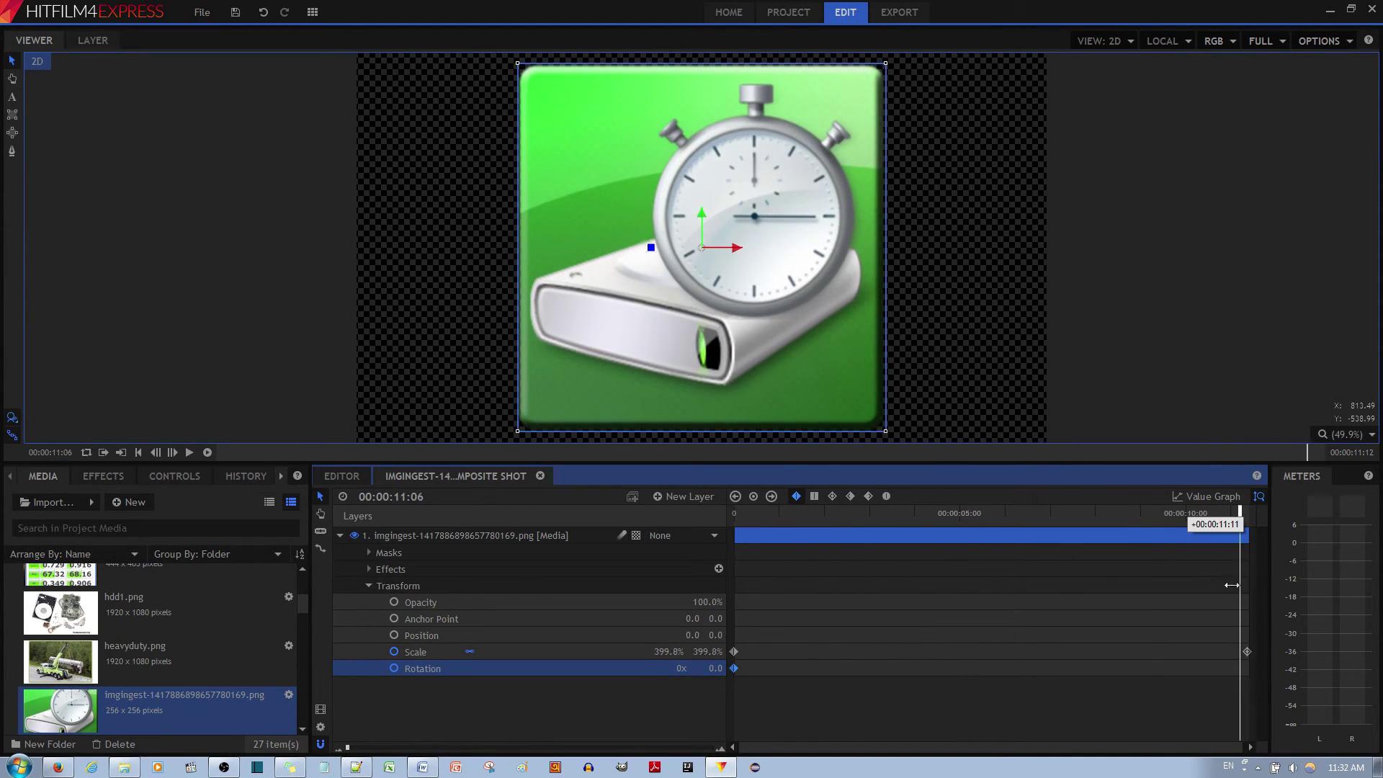
pyautogui.moveTo(1139, 566); pyautogui.dragTo(1181, 590)
pyautogui.click(682, 669)
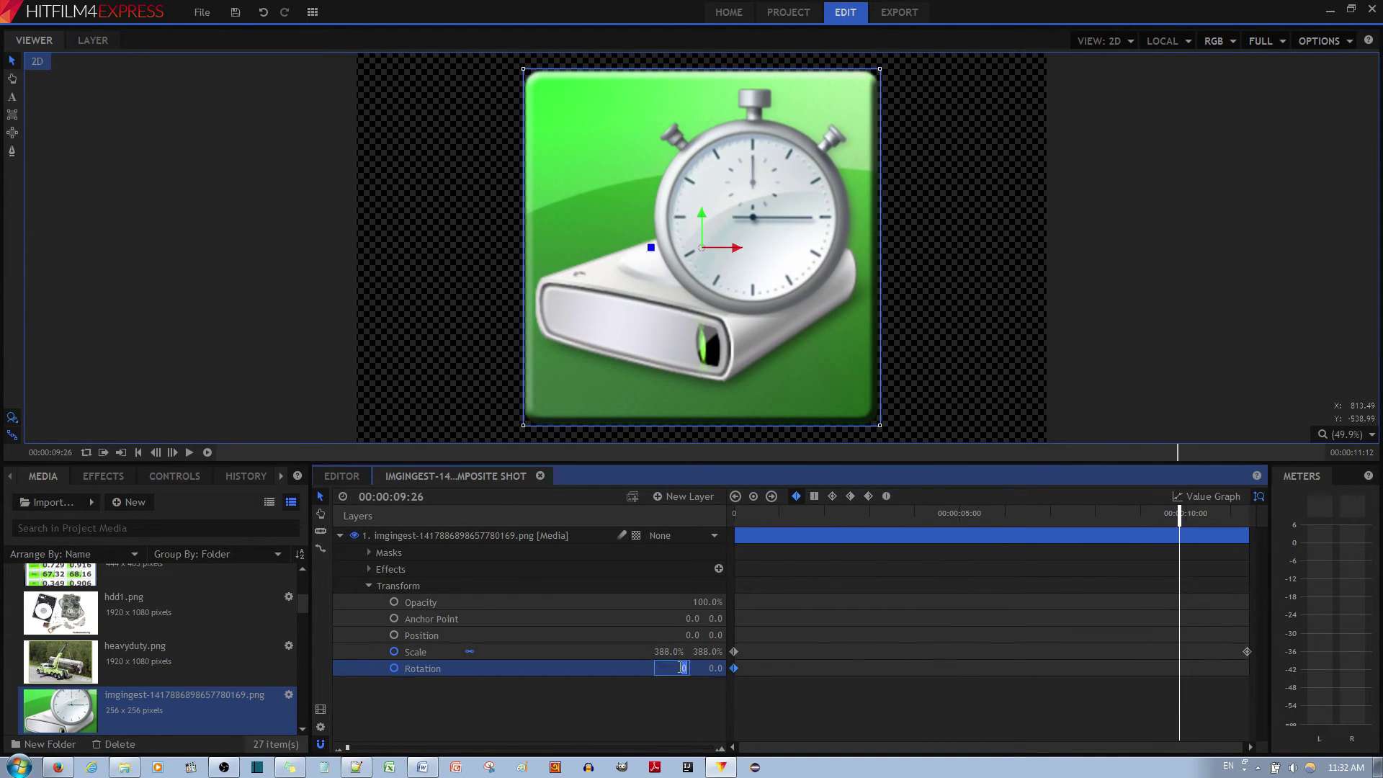
pyautogui.write('5')
pyautogui.press('Return')
pyautogui.moveTo(1178, 516); pyautogui.dragTo(787, 530)
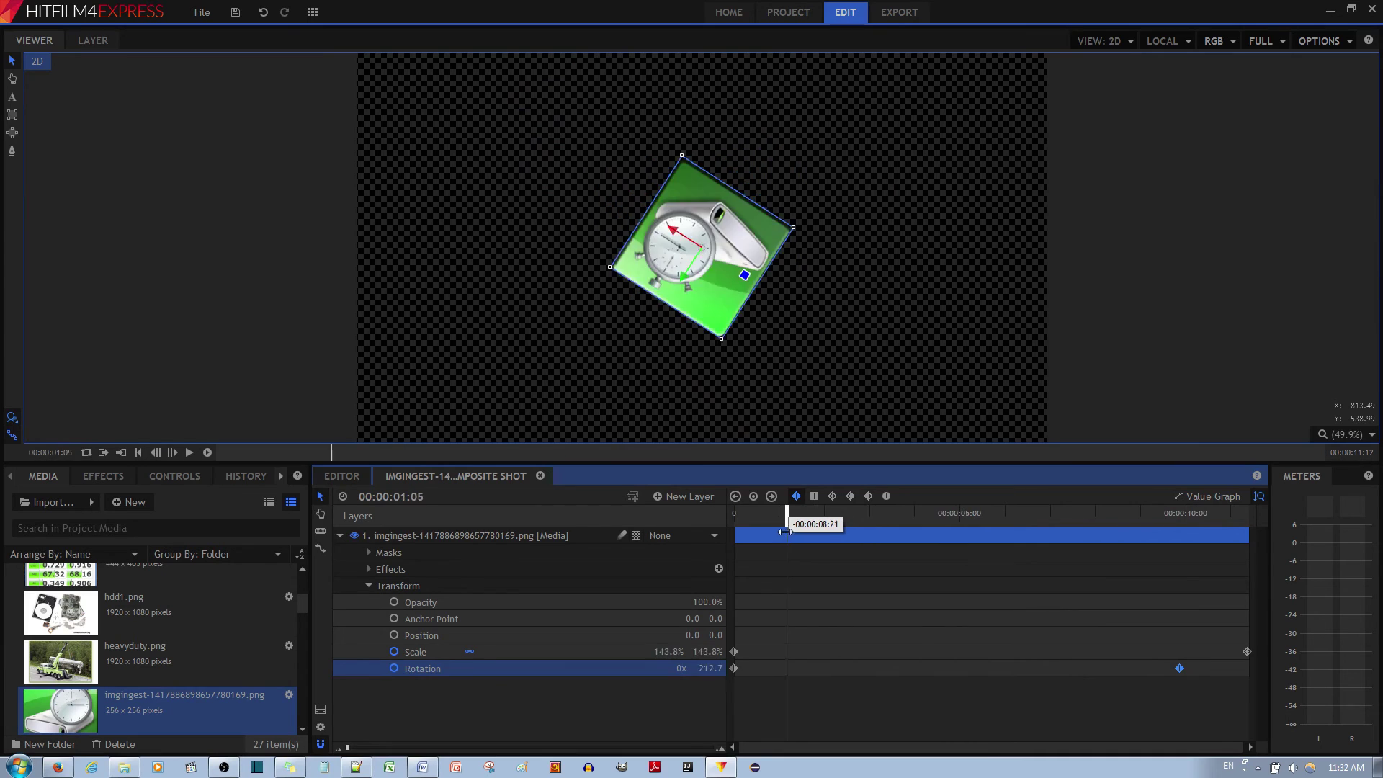
pyautogui.moveTo(787, 529)
pyautogui.mouseDown()
pyautogui.moveTo(1167, 561)
pyautogui.moveTo(1252, 530)
pyautogui.mouseUp()
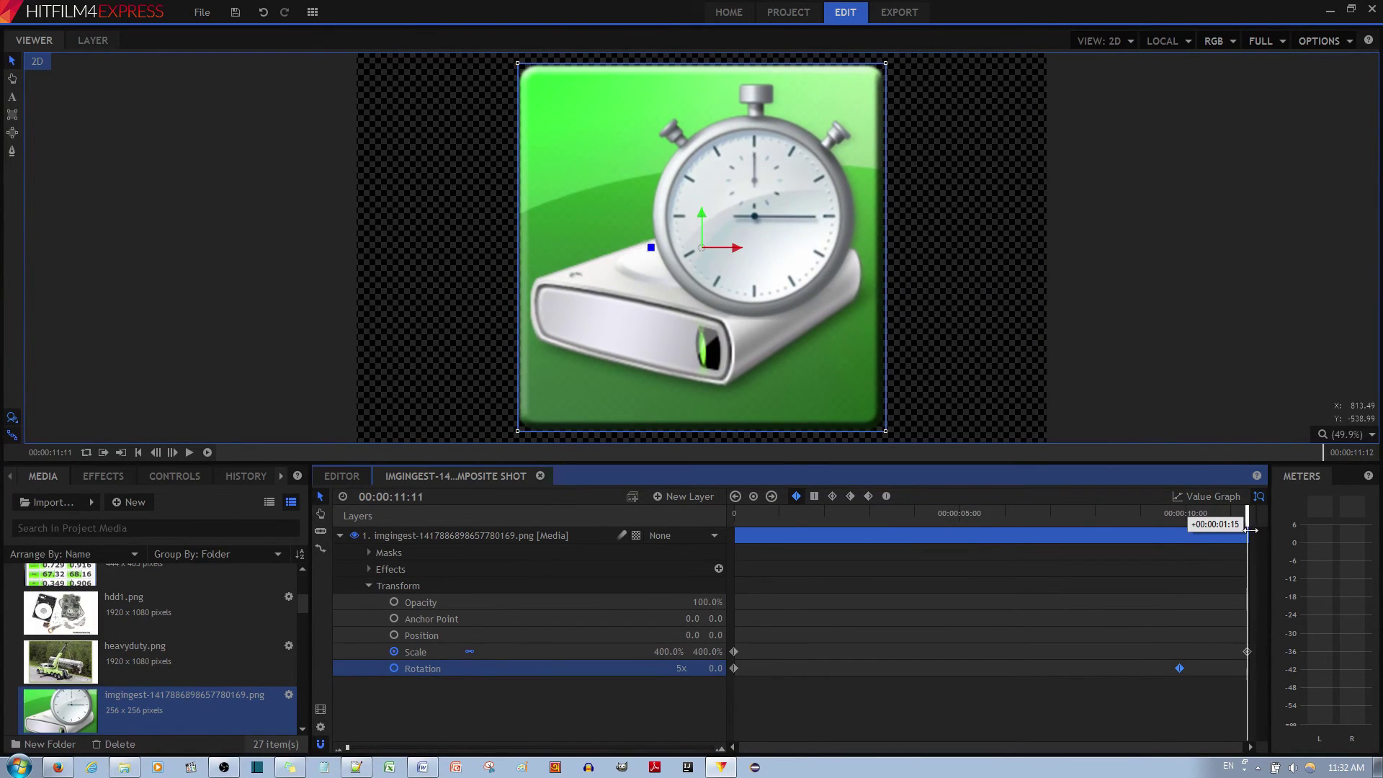
# Scrub the composite timeline near the end to preview the stopwatch's rotation and growth.
pyautogui.moveTo(1251, 530); pyautogui.dragTo(1175, 530)
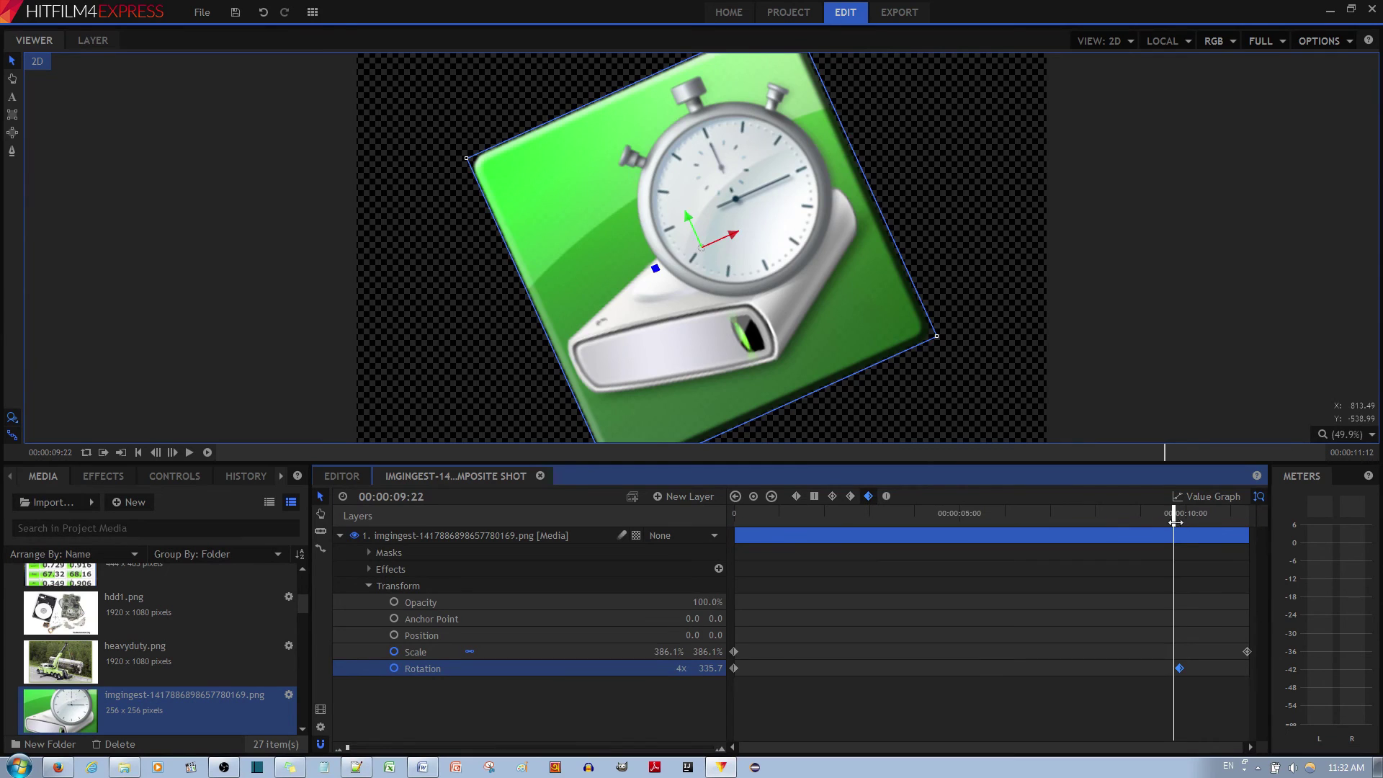
pyautogui.moveTo(1173, 517)
pyautogui.mouseDown()
pyautogui.moveTo(772, 524)
pyautogui.moveTo(1181, 565)
pyautogui.mouseUp()
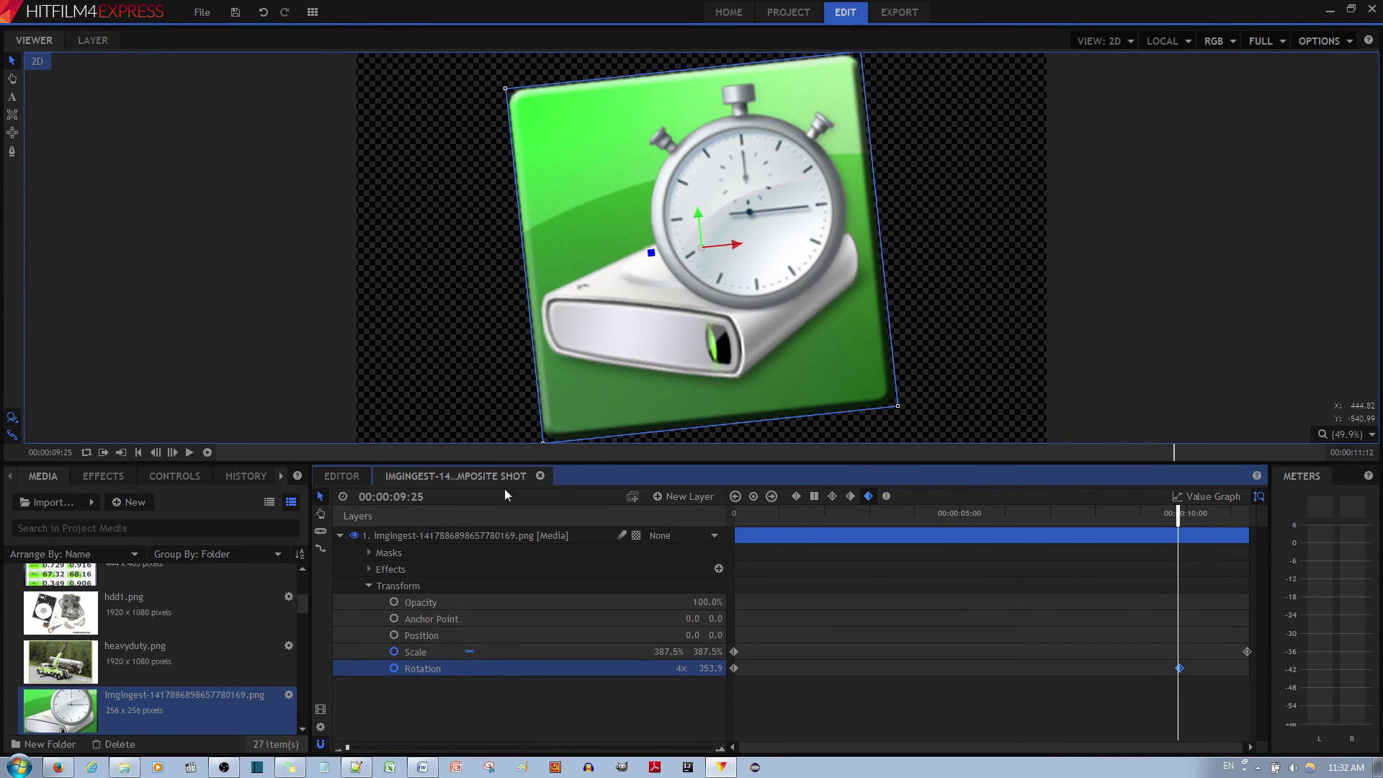
pyautogui.click(540, 477)
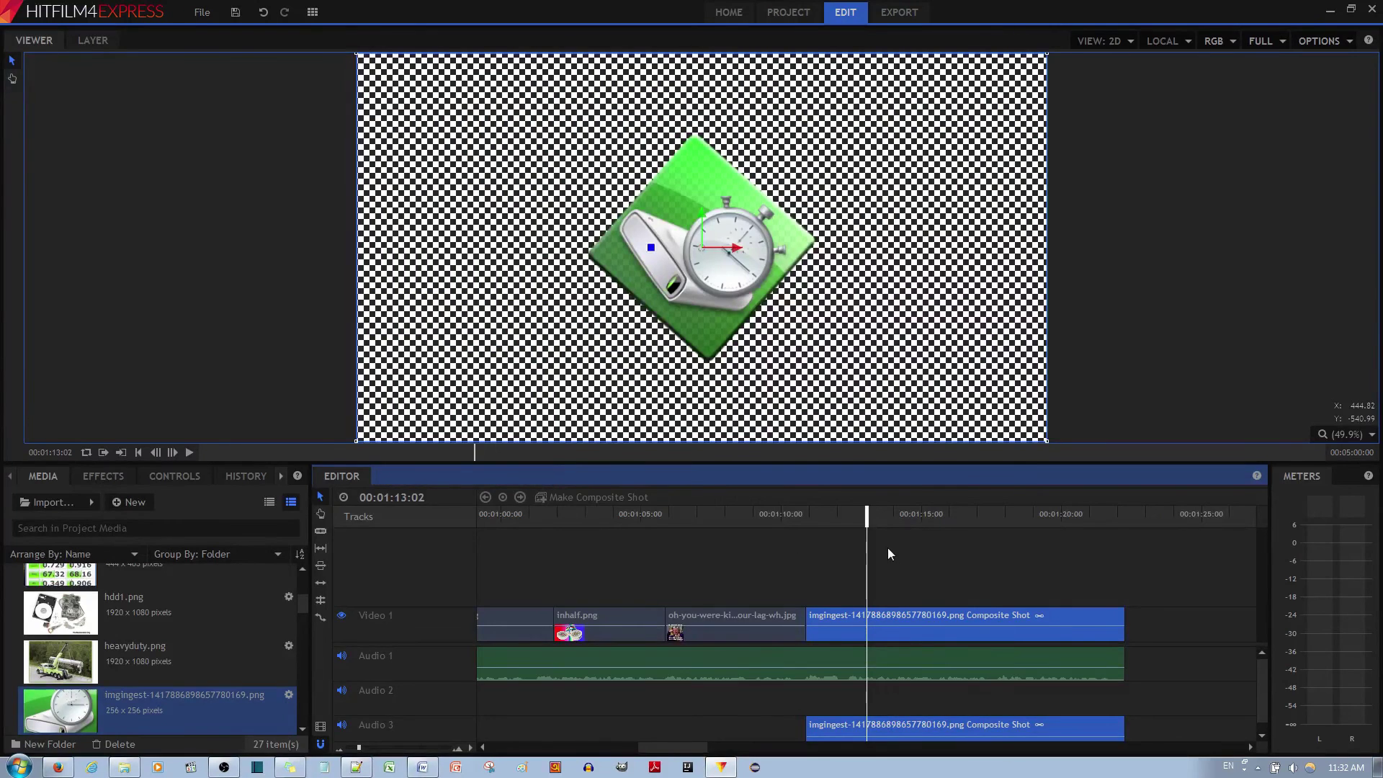
pyautogui.moveTo(868, 522); pyautogui.dragTo(1001, 538)
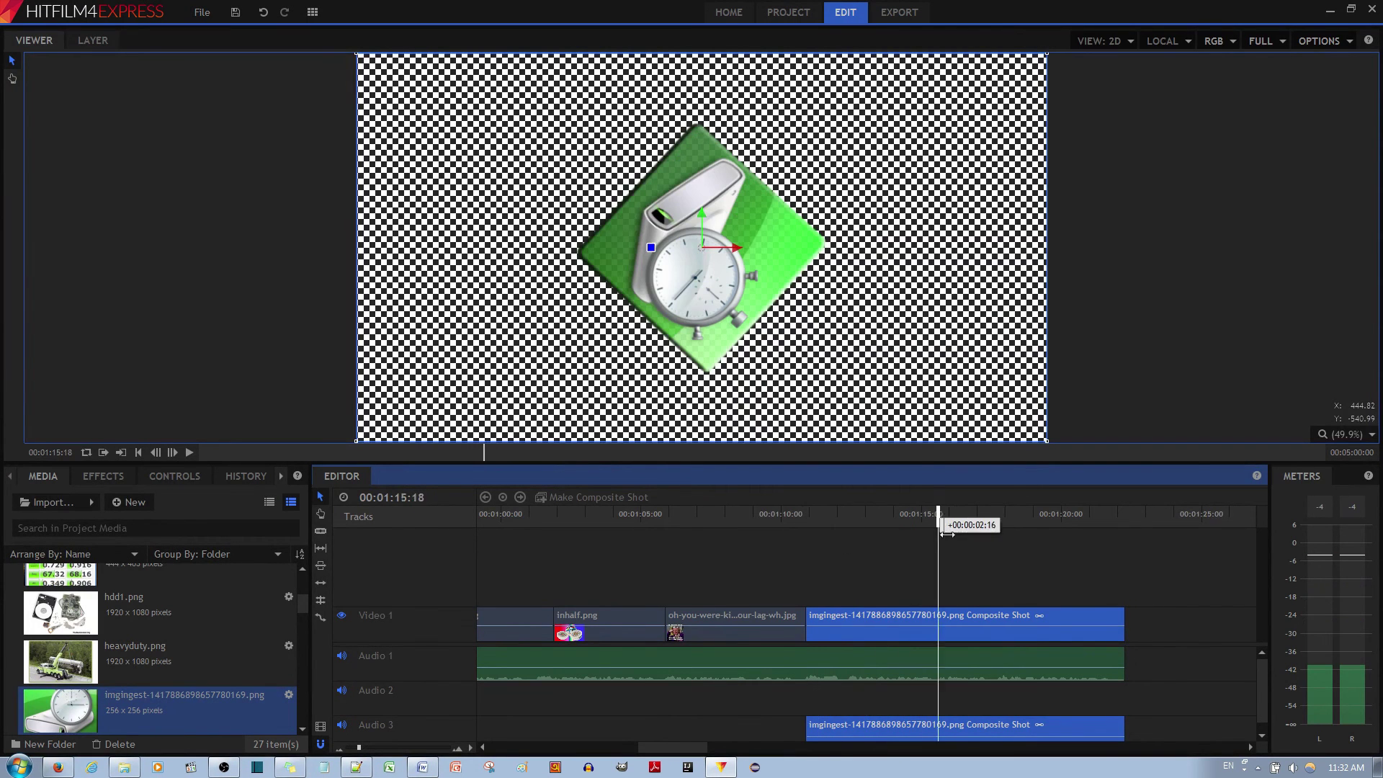